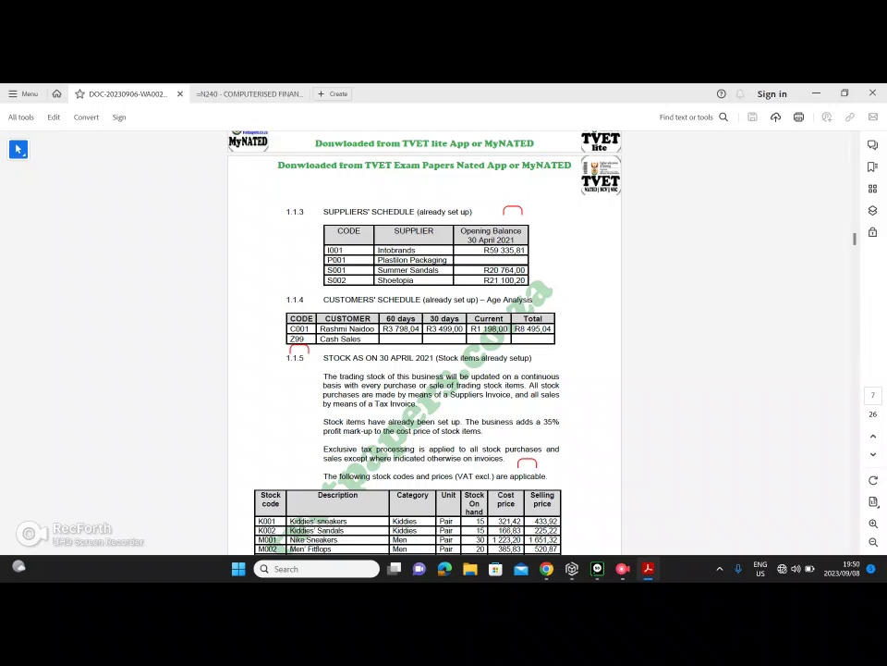
# - Review the general ledger accounts, suppliers' schedule, customers' age analysis and stock list in the exam paper
pyautogui.scroll(-4, 425, 342)
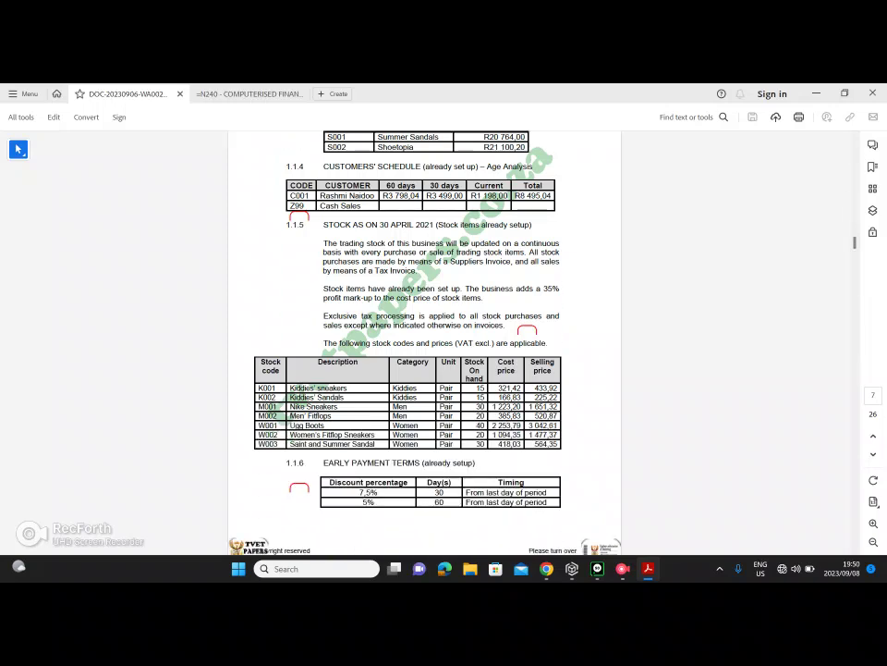
pyautogui.scroll(5, 424, 342)
pyautogui.scroll(15, 424, 342)
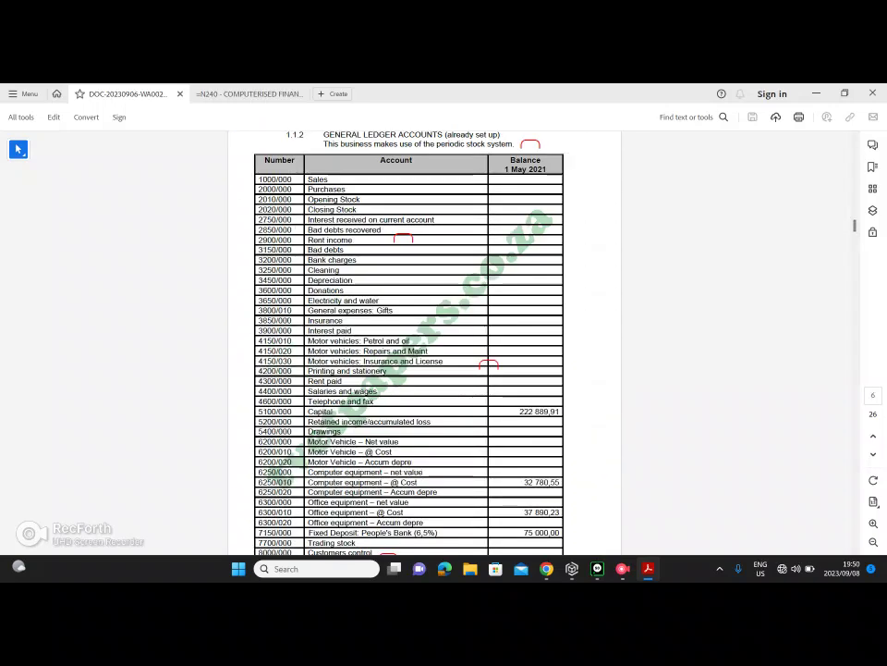
pyautogui.scroll(1, 424, 342)
pyautogui.scroll(-3, 420, 356)
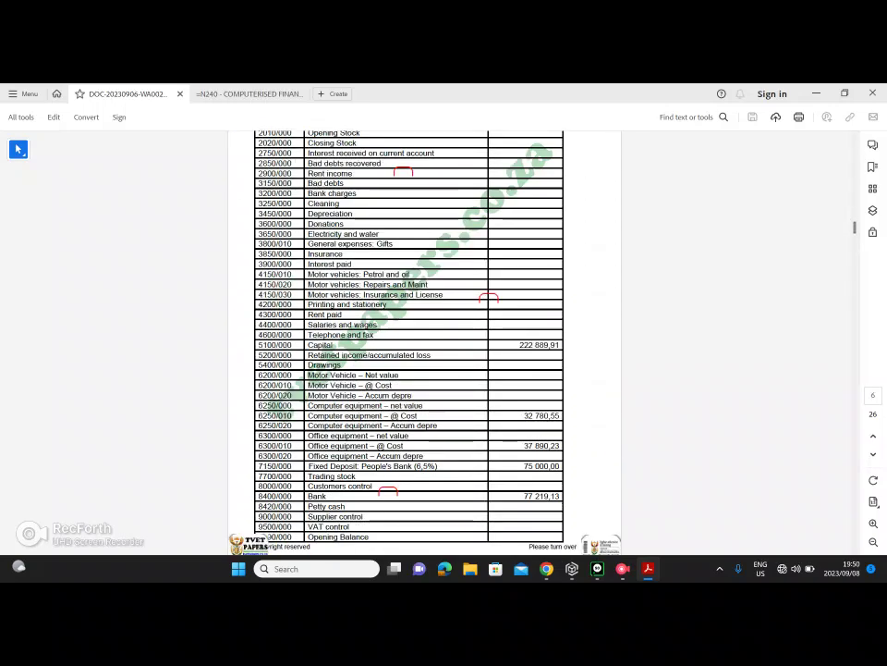
pyautogui.scroll(-7, 420, 355)
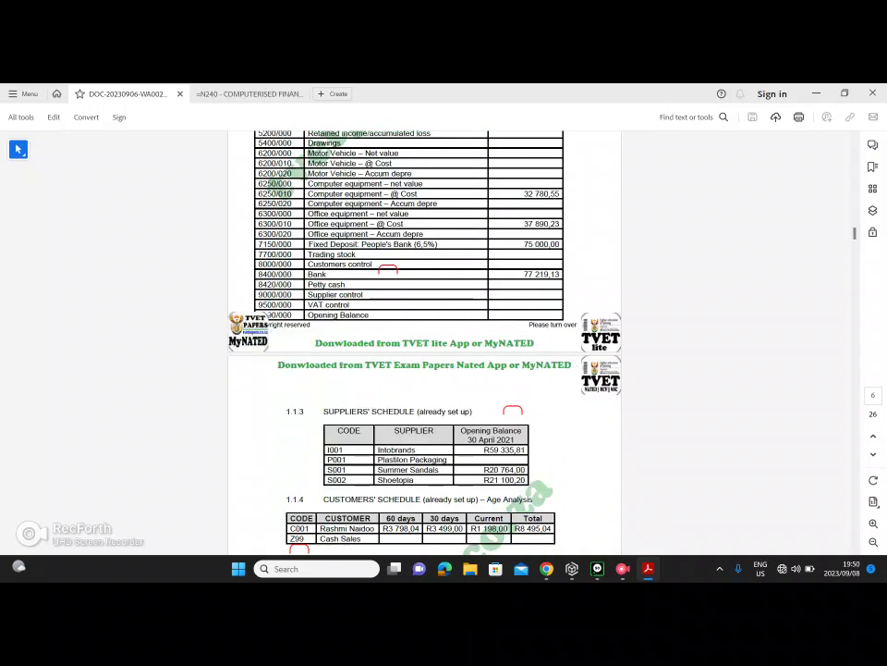
pyautogui.scroll(-3, 420, 356)
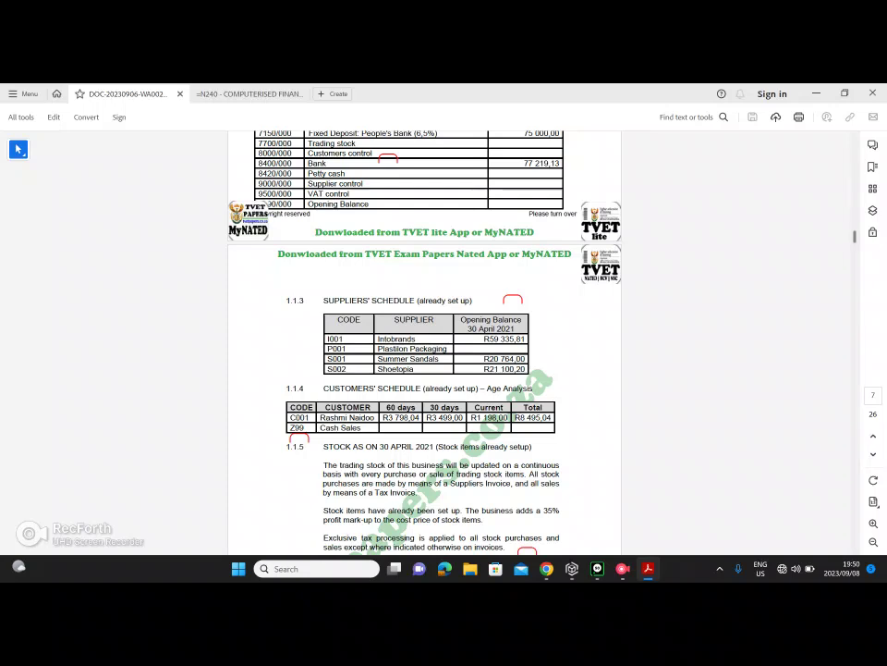
pyautogui.scroll(-3, 424, 342)
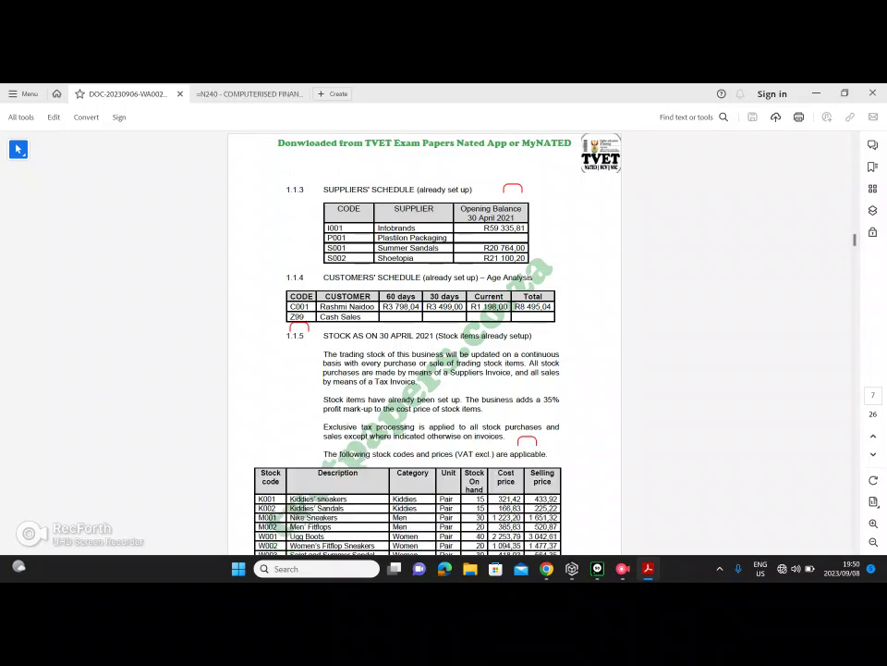
pyautogui.scroll(-3, 424, 342)
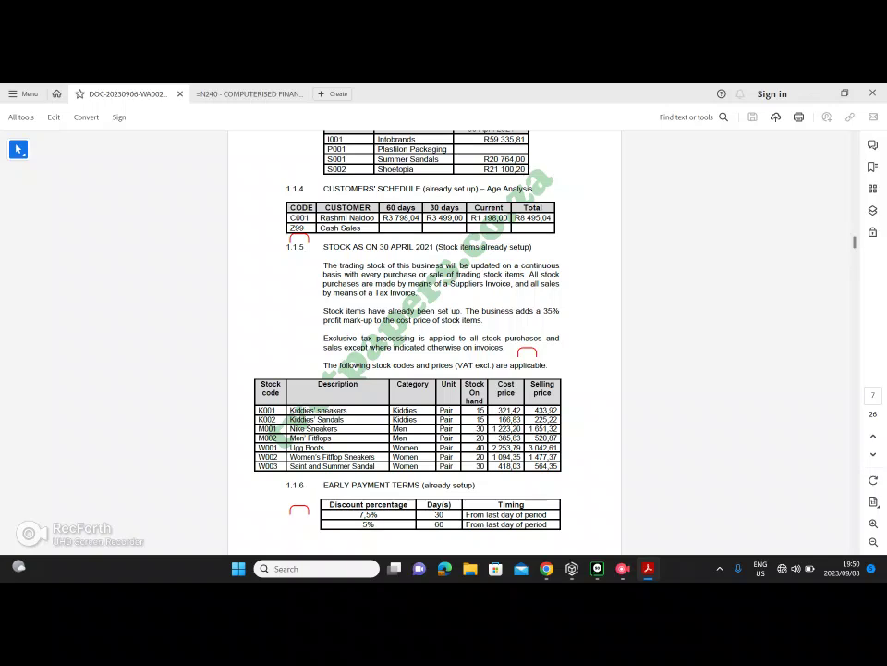
pyautogui.scroll(1, 424, 343)
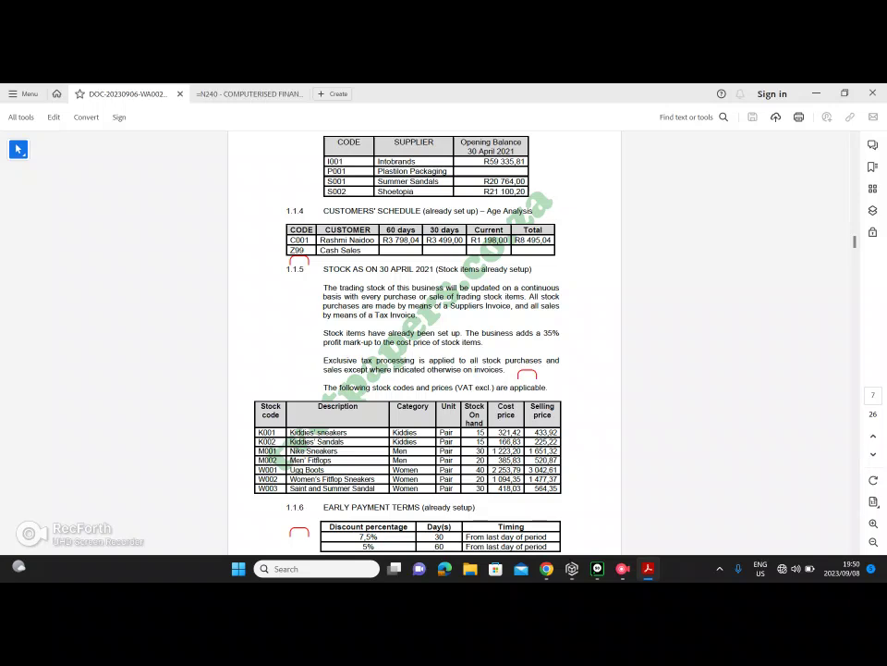
pyautogui.moveTo(622, 569)
pyautogui.scroll(2, 425, 342)
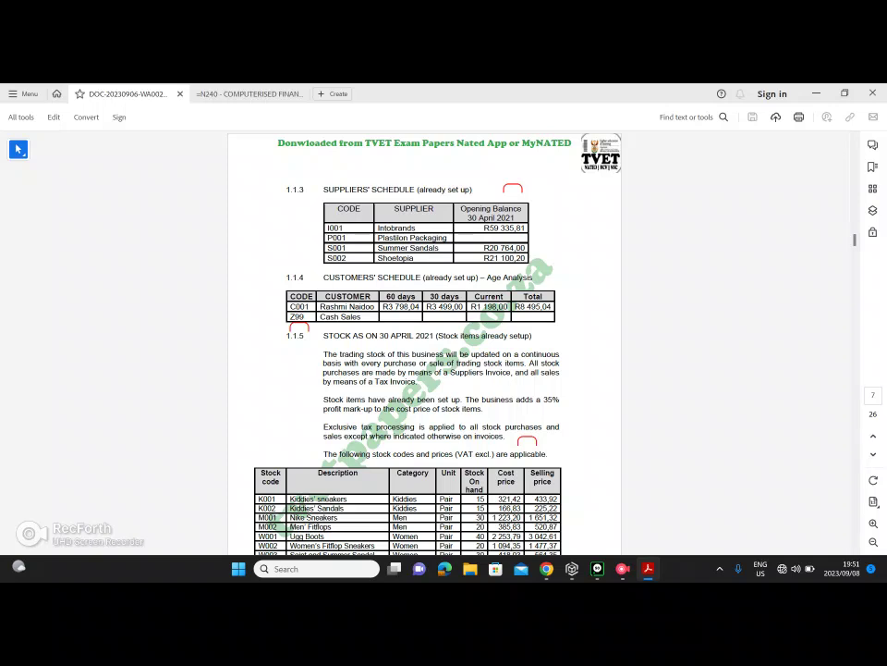
# - Examine the Question 1 introduction in Section A for the financial year dates and the month whose transactions must be processed
pyautogui.scroll(15, 424, 342)
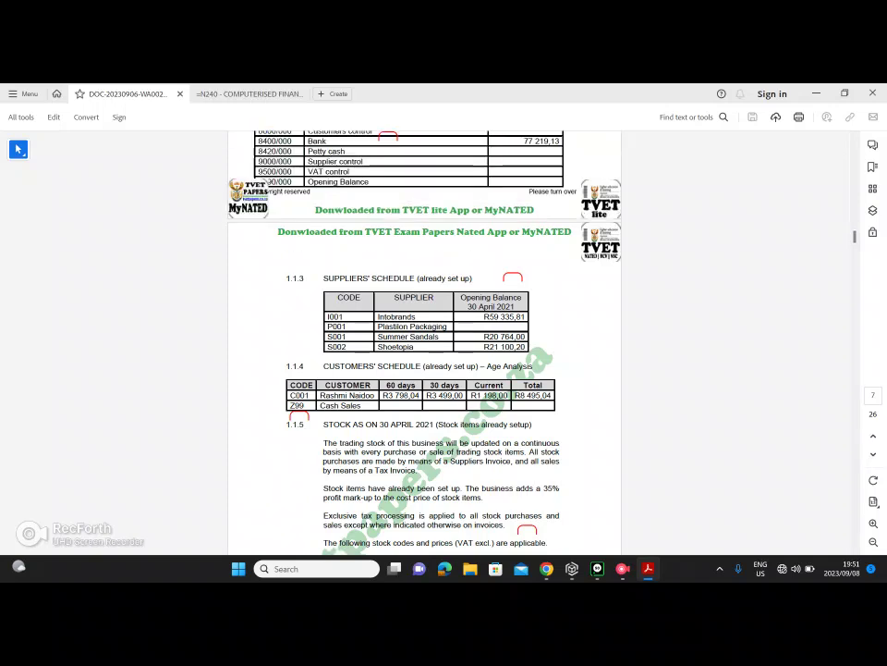
pyautogui.scroll(5, 424, 342)
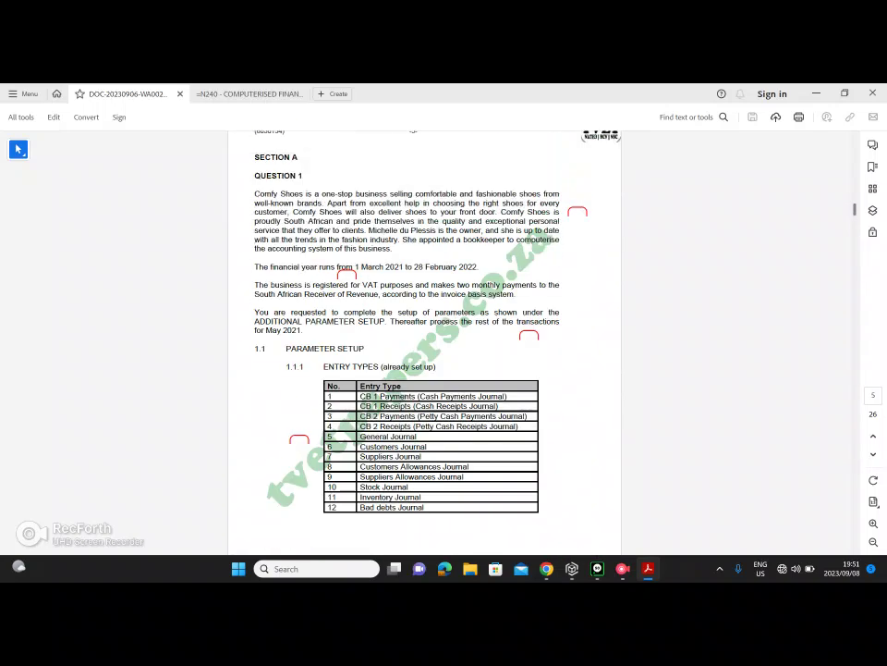
pyautogui.moveTo(356, 268); pyautogui.dragTo(477, 267)
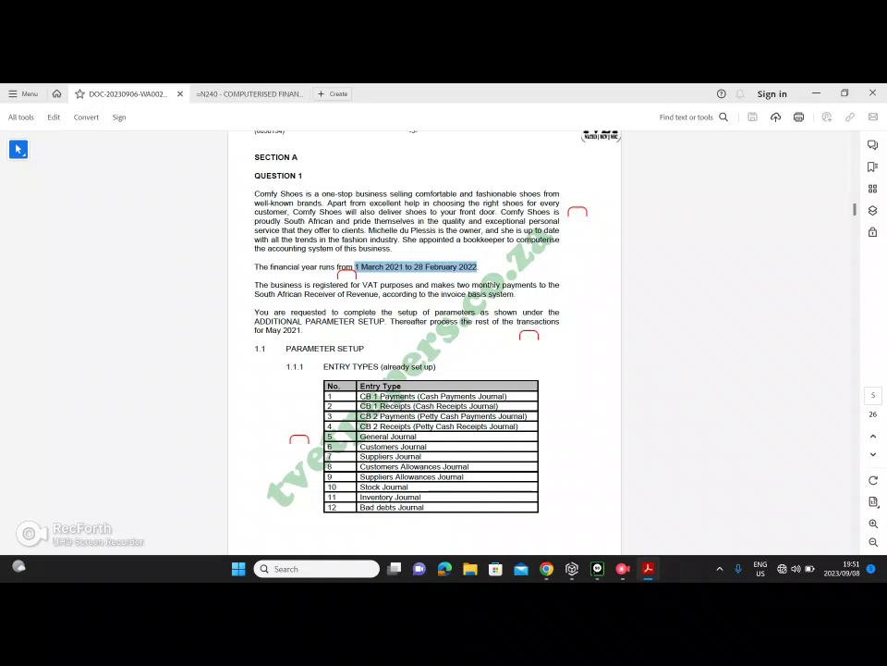
pyautogui.click(478, 266)
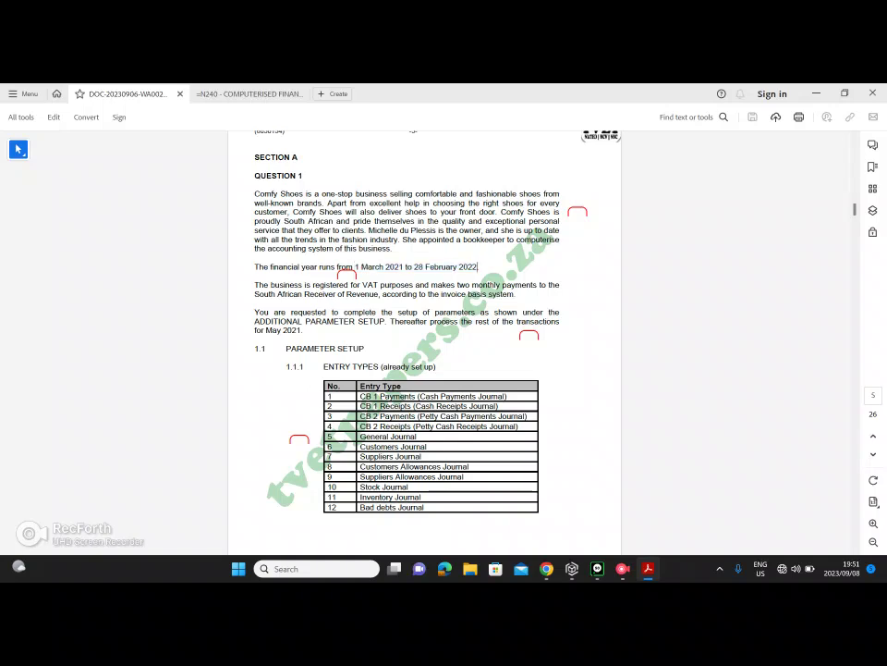
pyautogui.moveTo(477, 266); pyautogui.dragTo(302, 330)
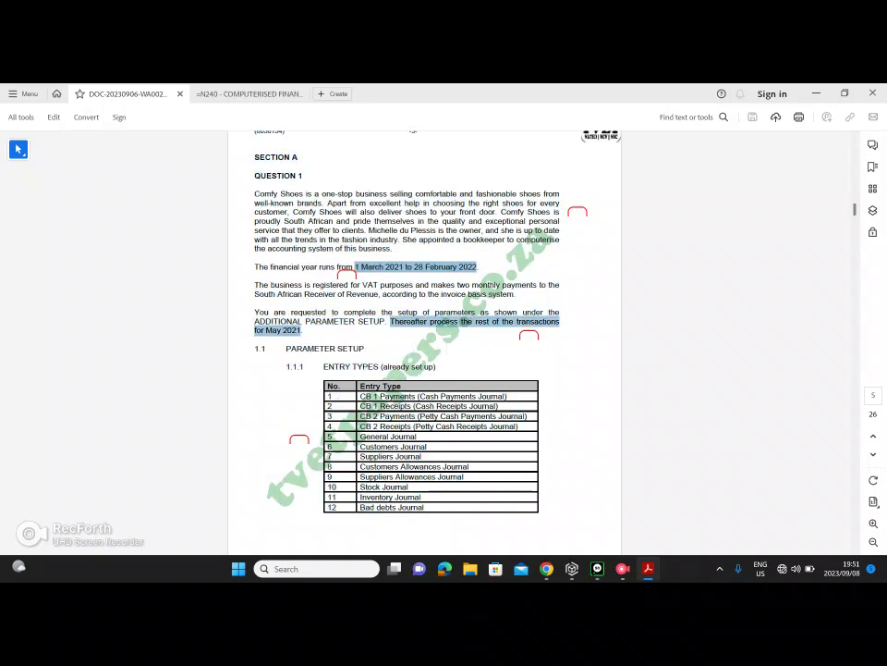
pyautogui.click(337, 349)
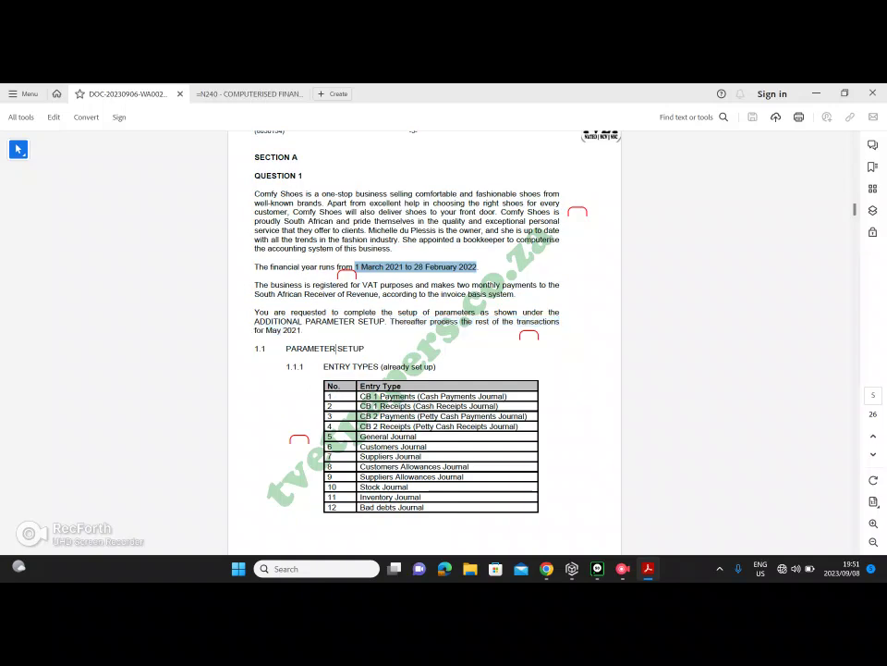
# - Examine the customers' schedule age analysis in section 1.1.4 and compare it with the financial year and ledger account details
pyautogui.scroll(-15, 426, 342)
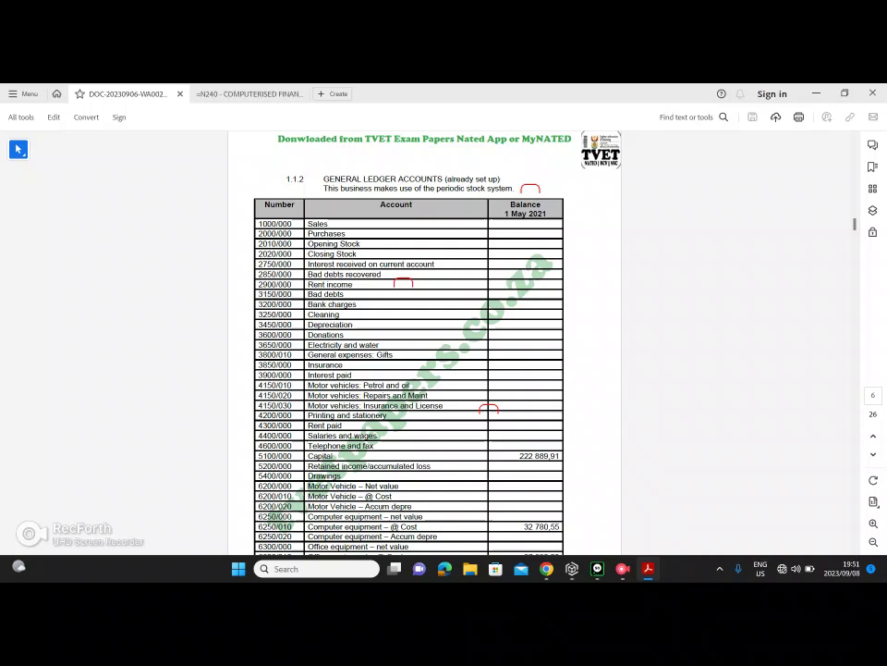
pyautogui.scroll(-5, 424, 342)
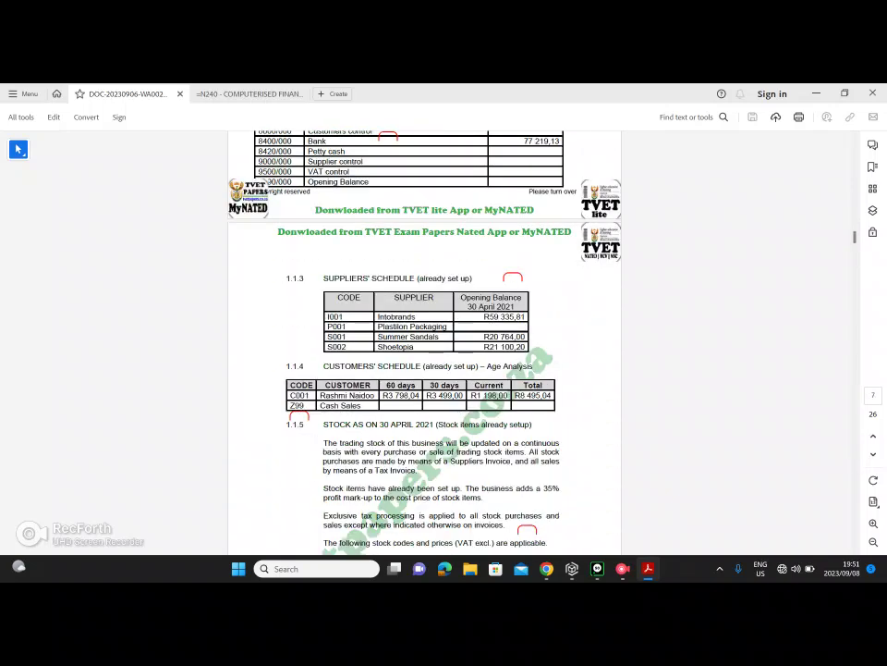
pyautogui.moveTo(476, 385); pyautogui.dragTo(499, 368)
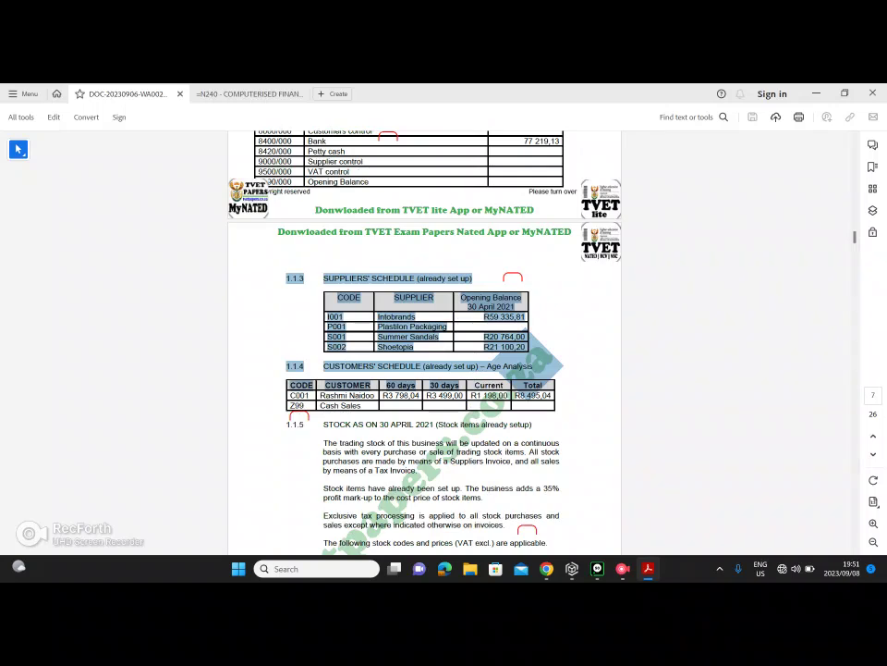
pyautogui.press('Escape')
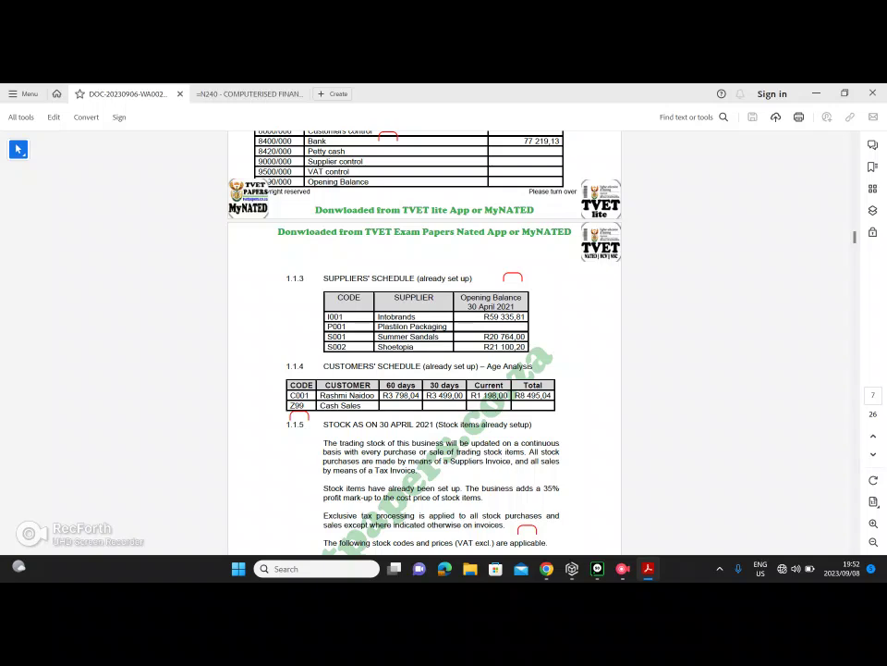
pyautogui.scroll(1, 424, 342)
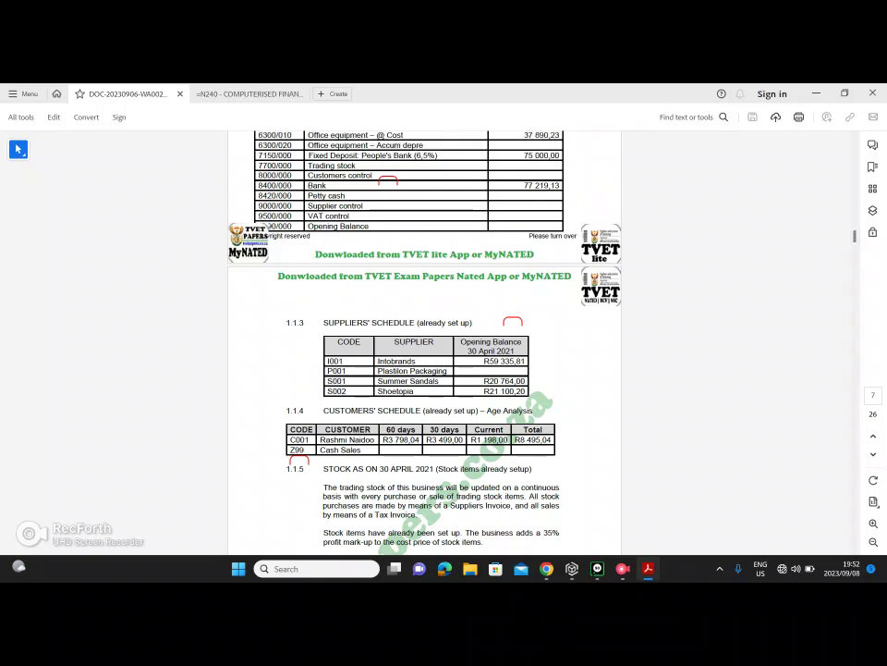
pyautogui.scroll(15, 424, 342)
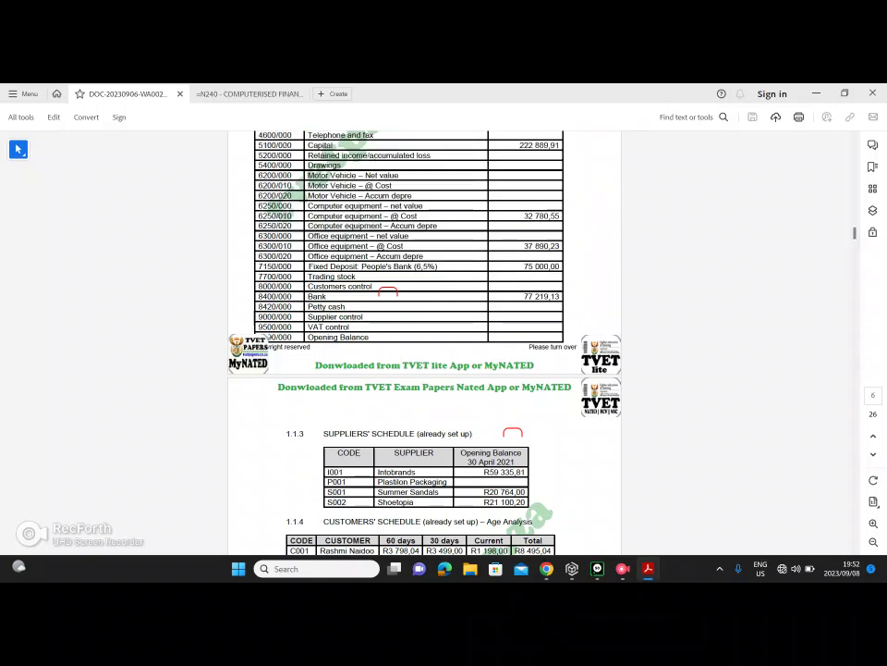
pyautogui.scroll(7, 424, 342)
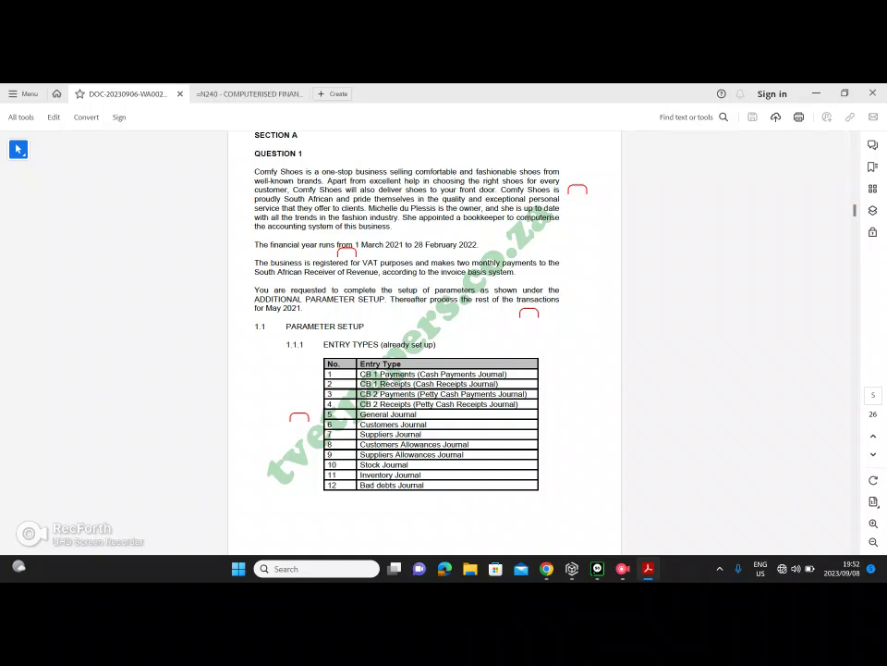
pyautogui.scroll(-15, 424, 342)
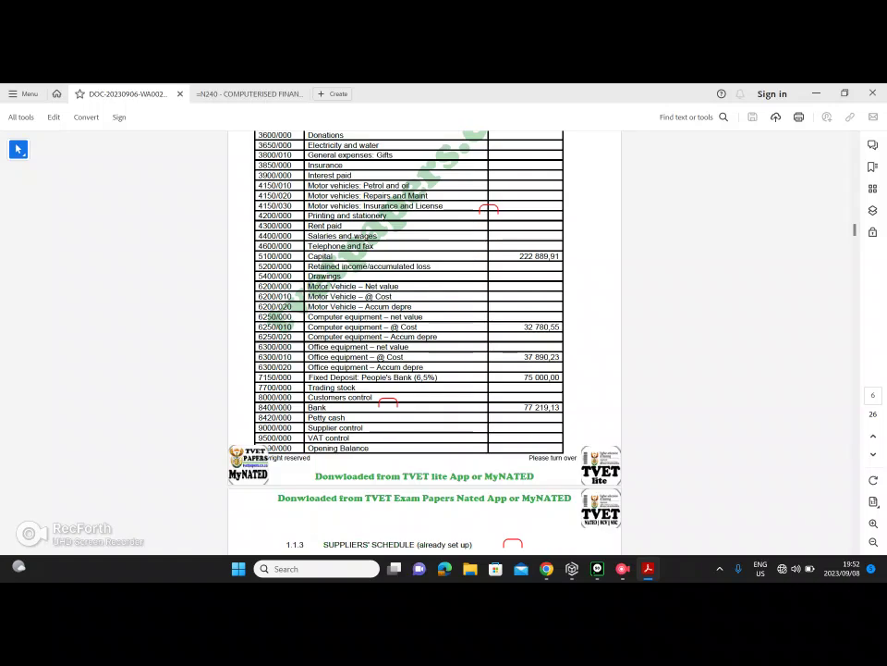
pyautogui.scroll(-5, 425, 342)
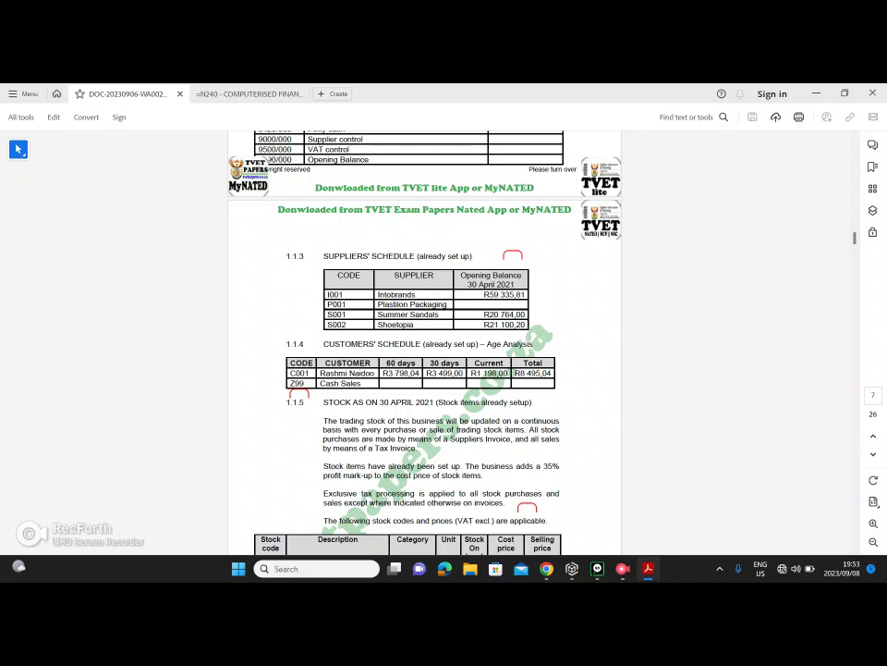
# - Switch to Sage Pastel and open journal processing with the customer entry type 06 - Customers Journal
pyautogui.hotkey('alt', 'Tab')
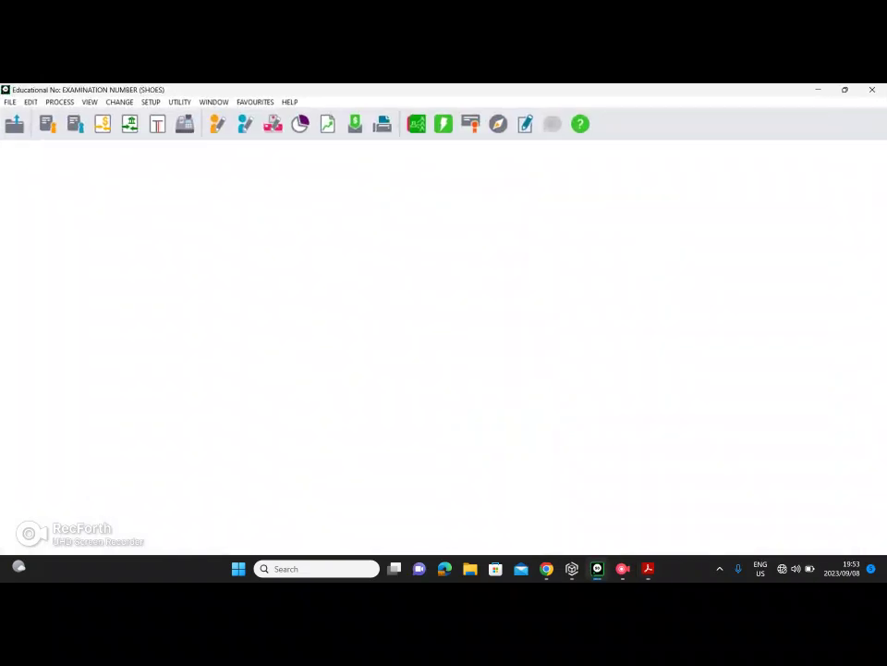
pyautogui.hotkey('alt', 'p')
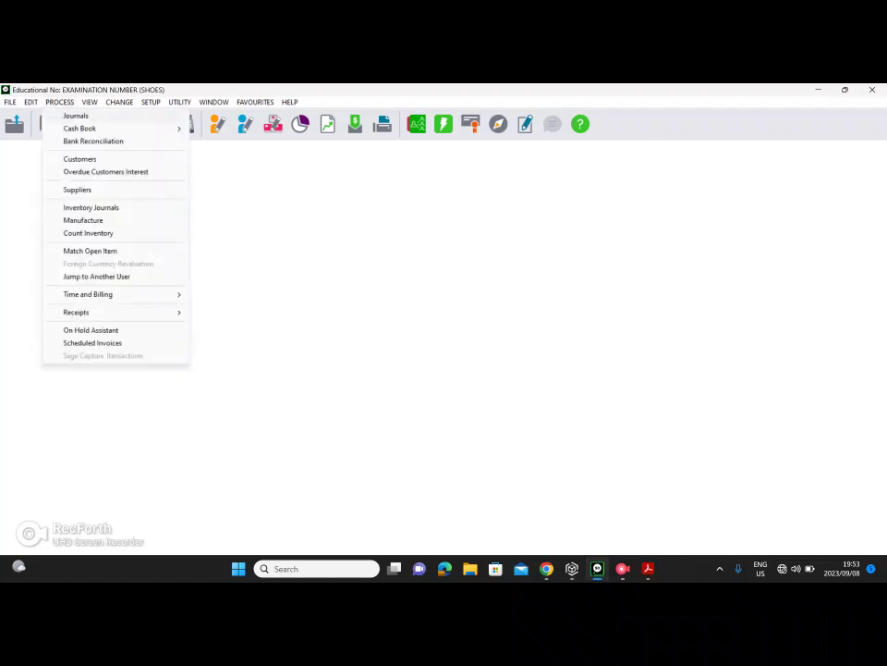
pyautogui.press('j')
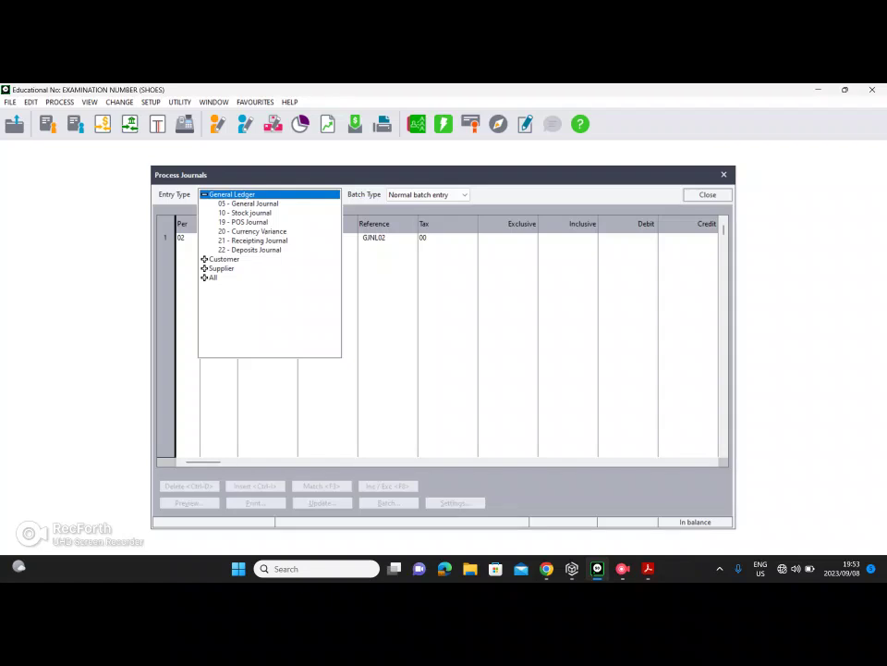
pyautogui.click(204, 259)
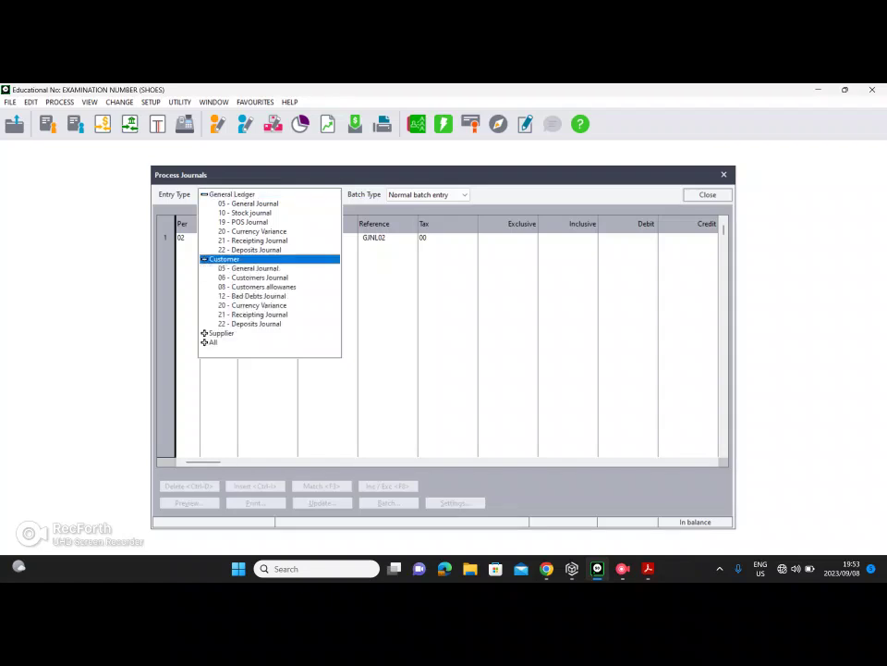
pyautogui.click(253, 277)
pyautogui.press('Return')
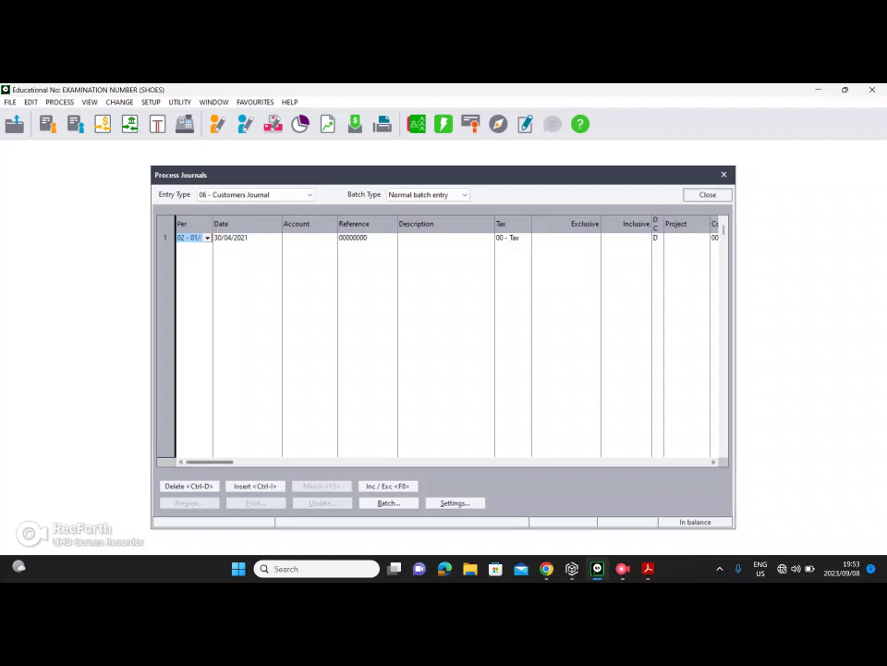
# - Set the journal's contra account to 9990/000 Opening Balance with tax processing off, and narrow the Project column to fit Contra Account
pyautogui.click(455, 502)
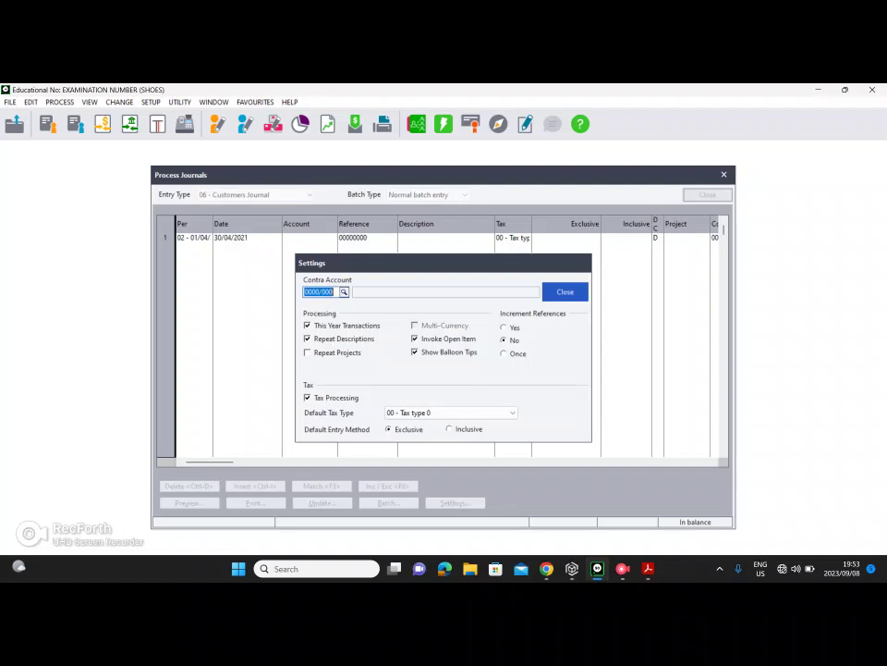
pyautogui.click(344, 292)
pyautogui.moveTo(682, 306); pyautogui.dragTo(682, 462)
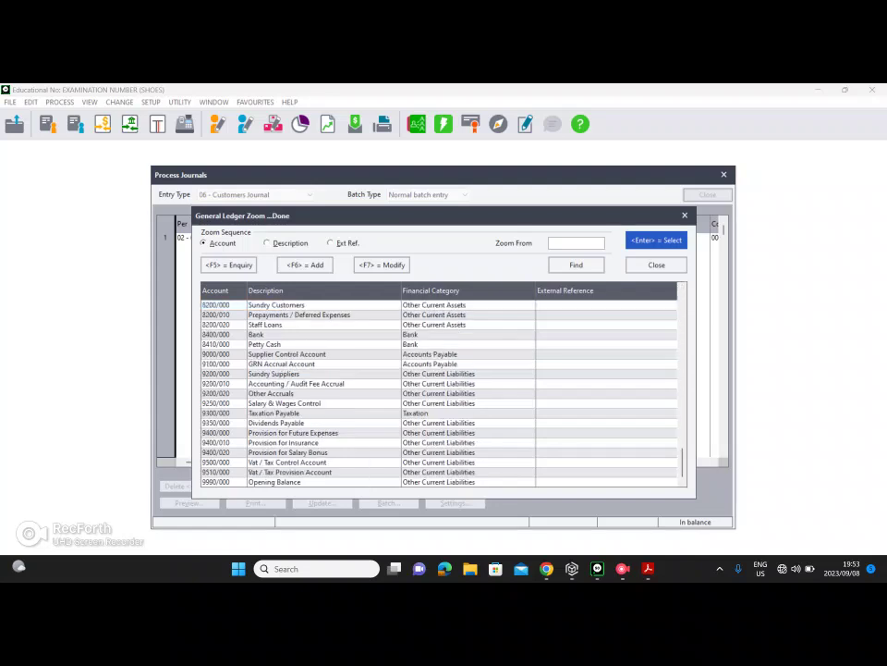
pyautogui.click(275, 482)
pyautogui.press('Return')
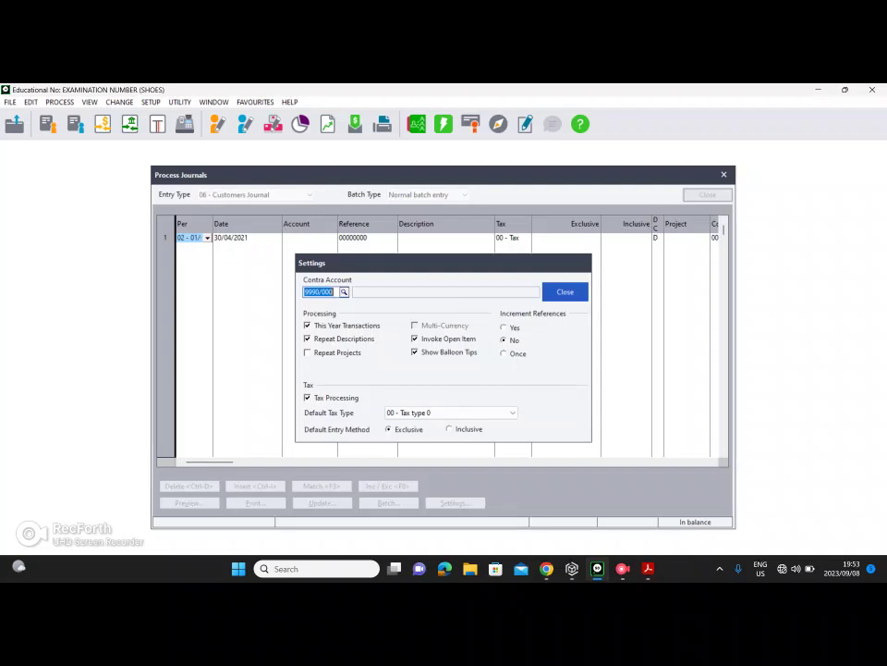
pyautogui.click(308, 398)
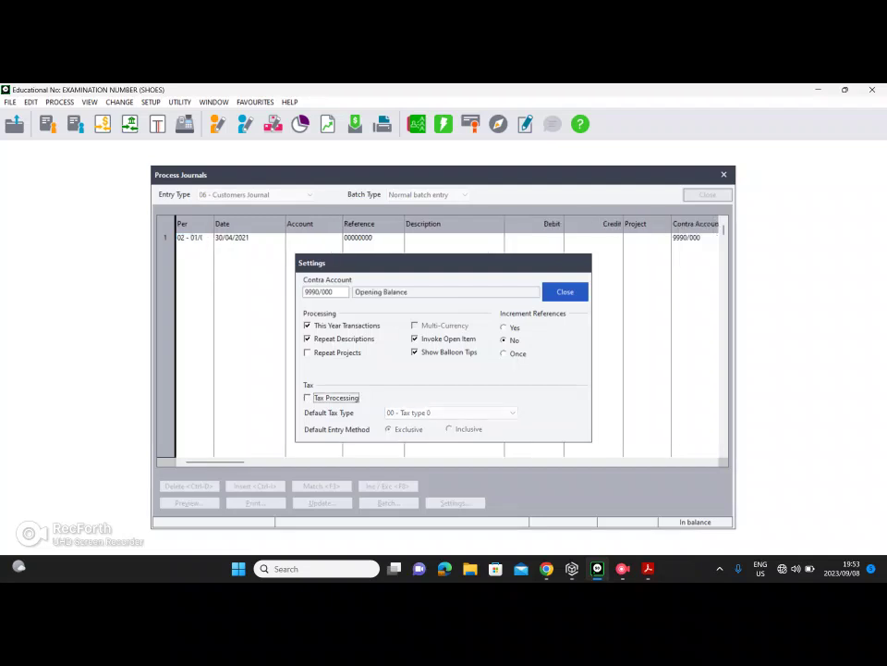
pyautogui.press('Return')
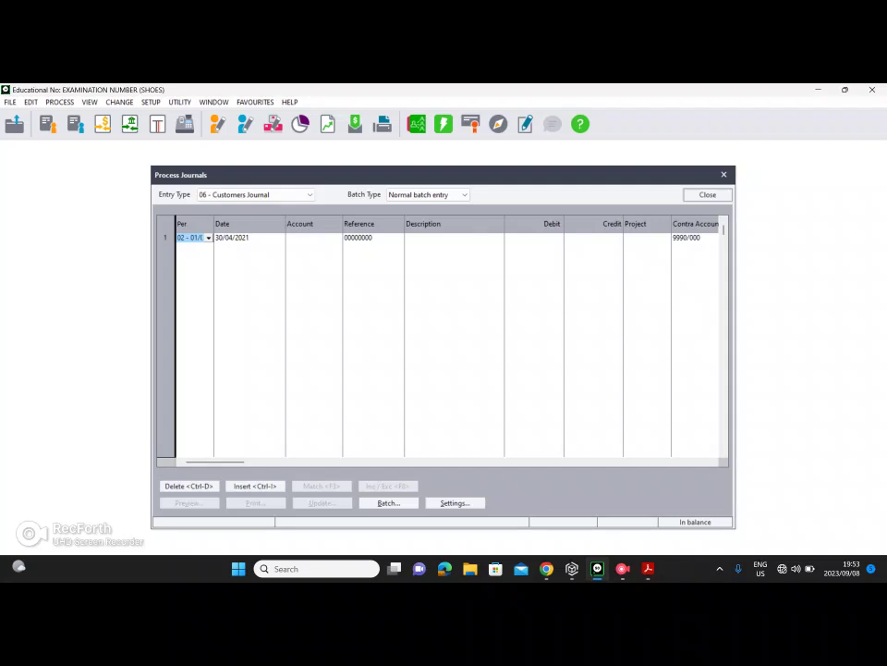
pyautogui.moveTo(671, 223); pyautogui.dragTo(650, 223)
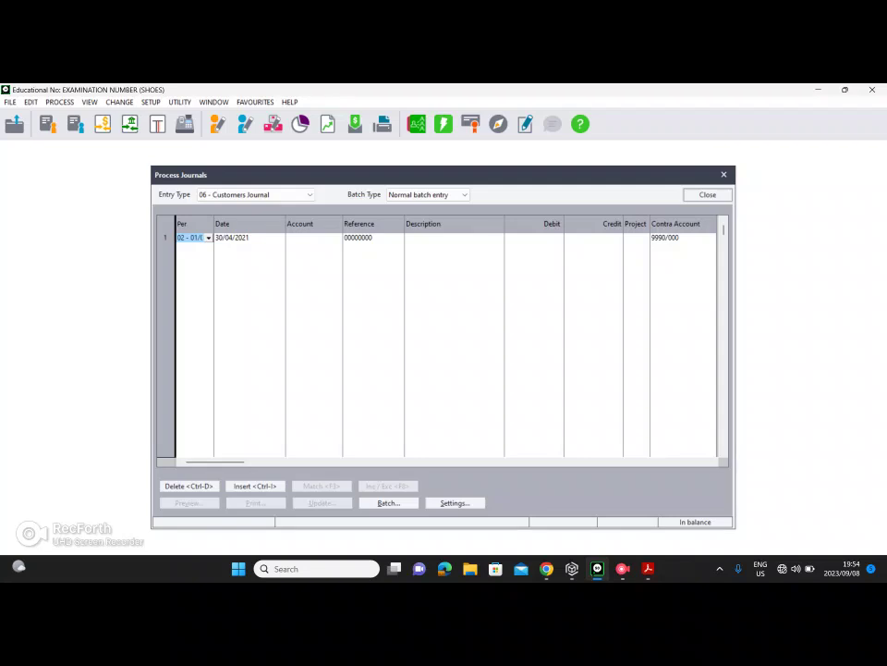
# - Narrow the journal's Per column, and consult section 1.4 Opening Balances in the PDF exam paper for the entry instructions
pyautogui.moveTo(214, 224)
pyautogui.mouseDown()
pyautogui.moveTo(229, 223)
pyautogui.moveTo(197, 224)
pyautogui.mouseUp()
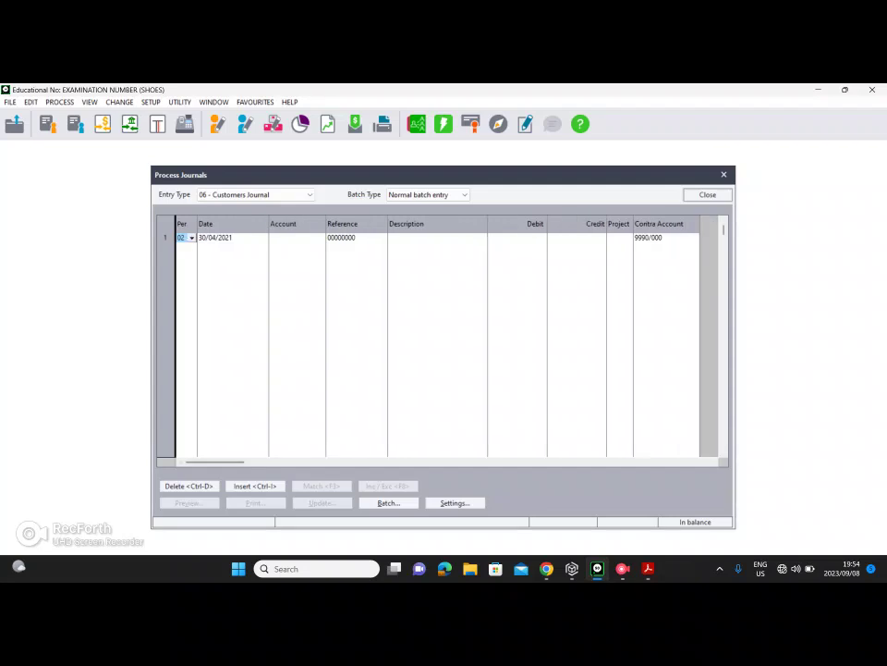
pyautogui.click(648, 569)
pyautogui.click(584, 508)
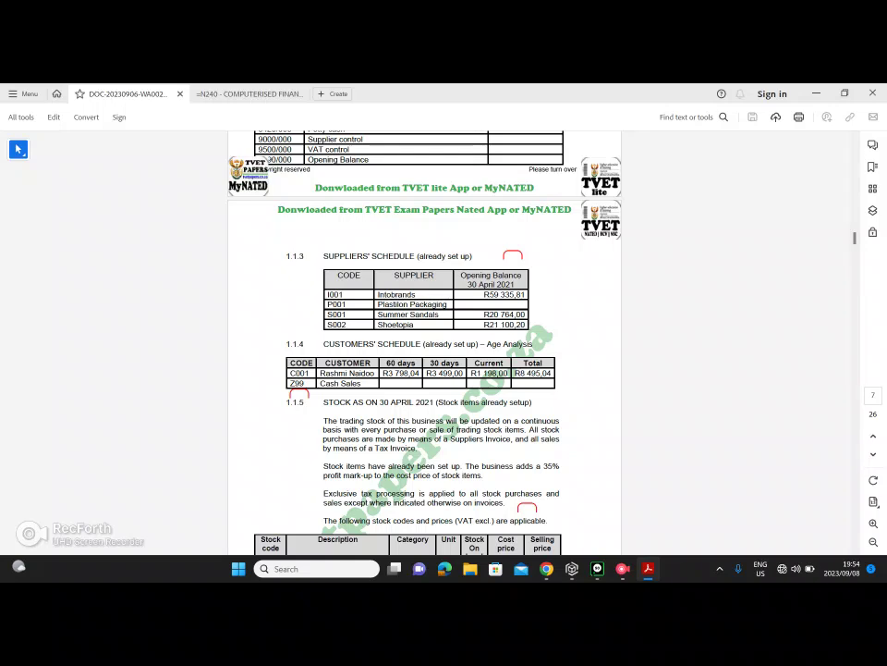
pyautogui.scroll(-10, 424, 342)
pyautogui.scroll(-9, 425, 342)
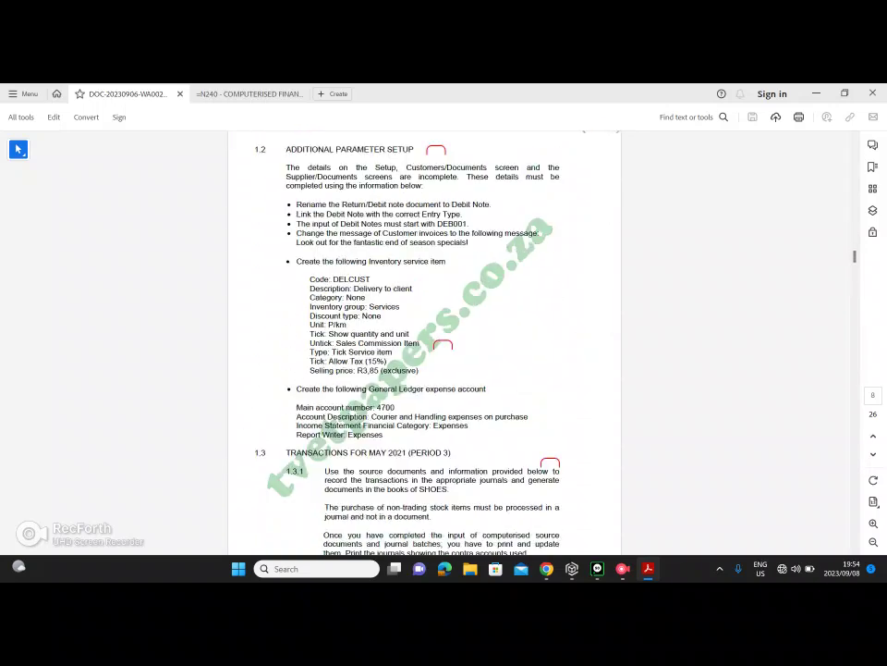
pyautogui.scroll(-9, 424, 342)
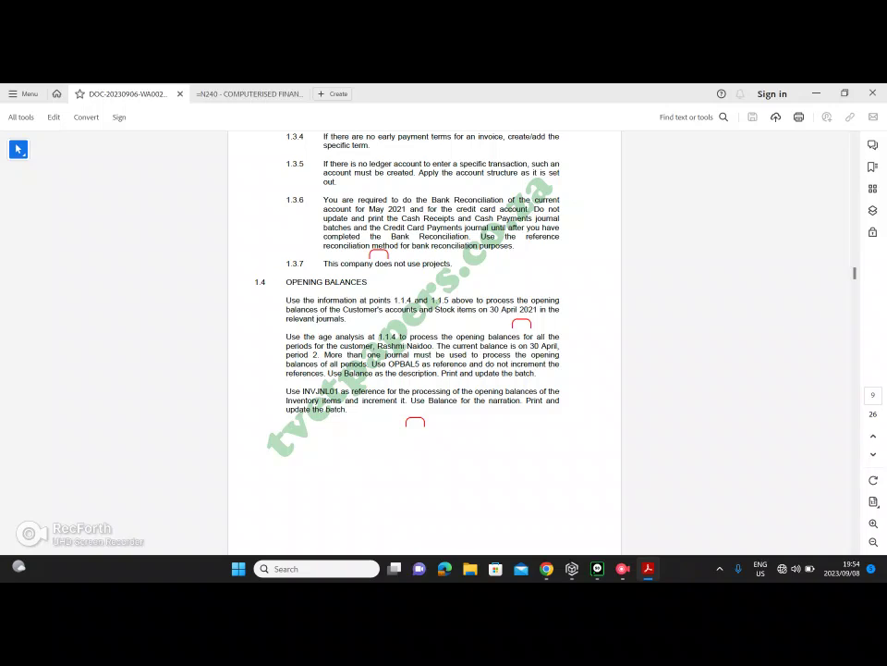
# - Back in Sage Pastel, keep period 02 and 30/04/2021 on the first journal line and select the age analysis customer's account
pyautogui.click(597, 569)
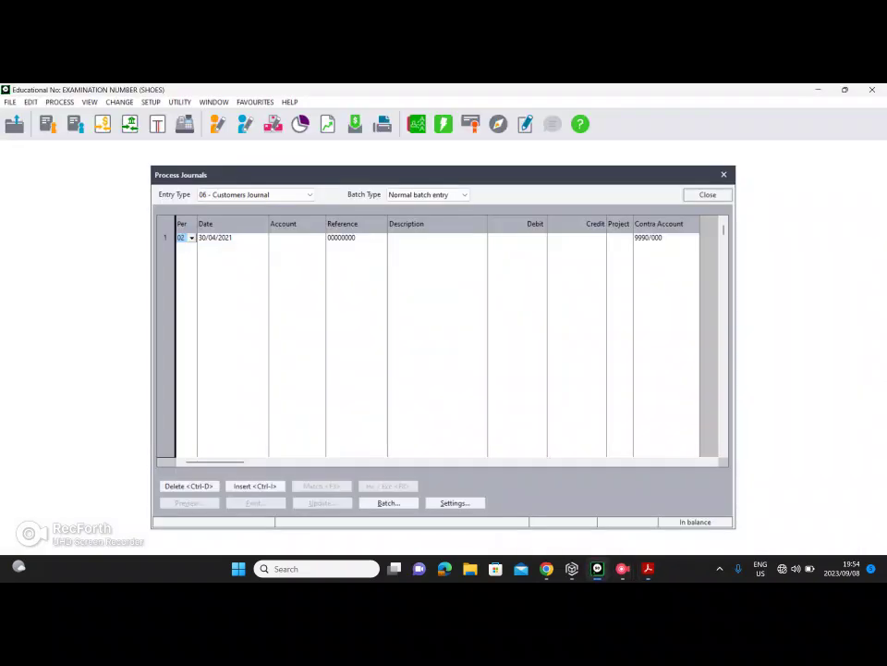
pyautogui.click(229, 237)
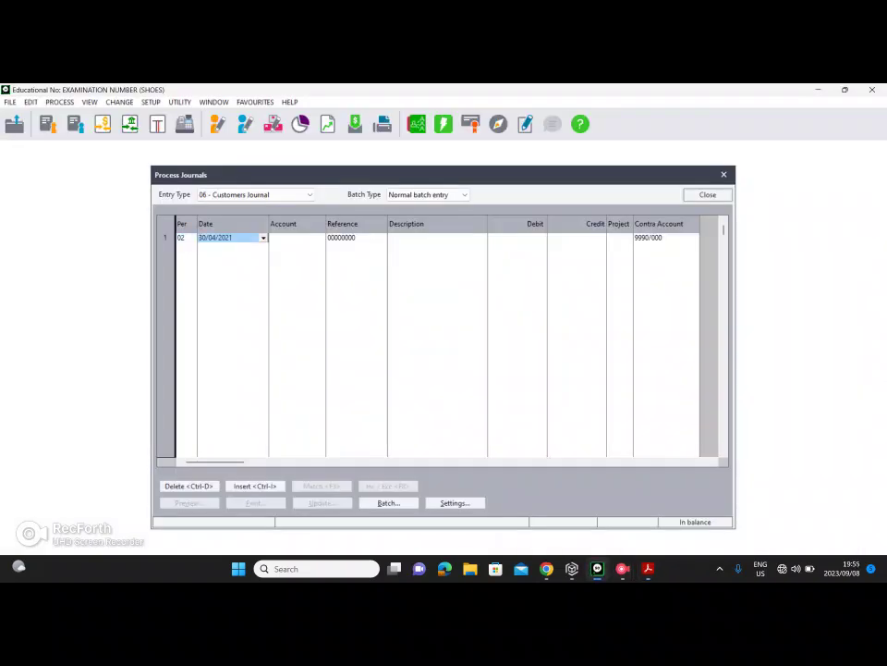
pyautogui.click(295, 237)
pyautogui.click(320, 238)
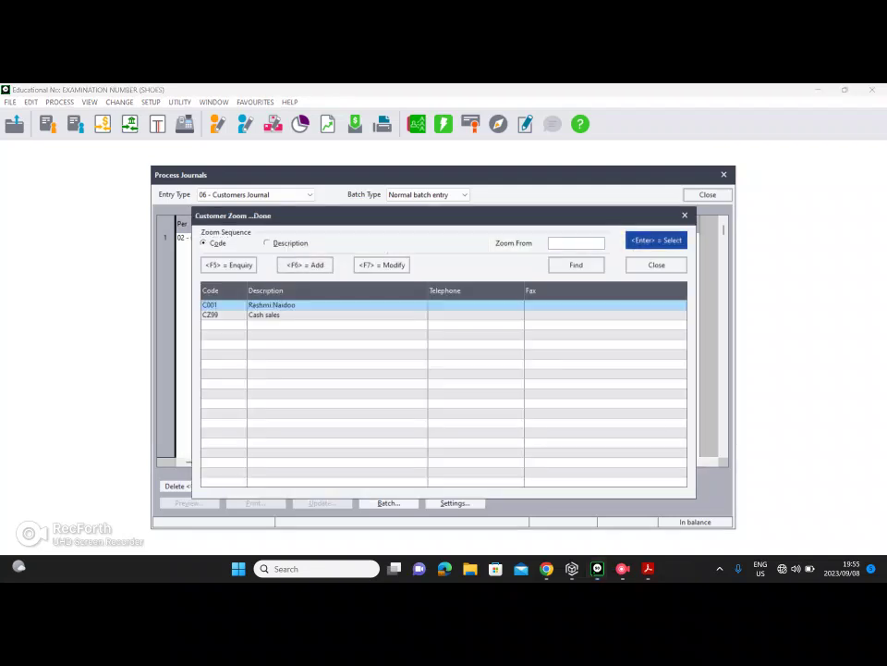
pyautogui.press('Return')
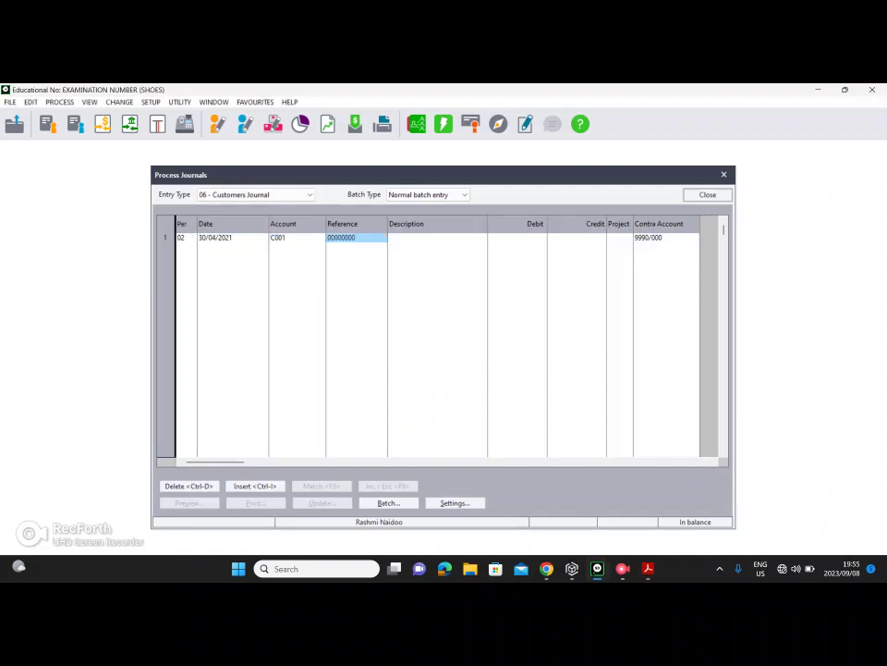
# - Set the first line's reference to OPBAL5, checking it against section 1.4 of the exam paper
pyautogui.write('OPBAL05')
pyautogui.moveTo(648, 568)
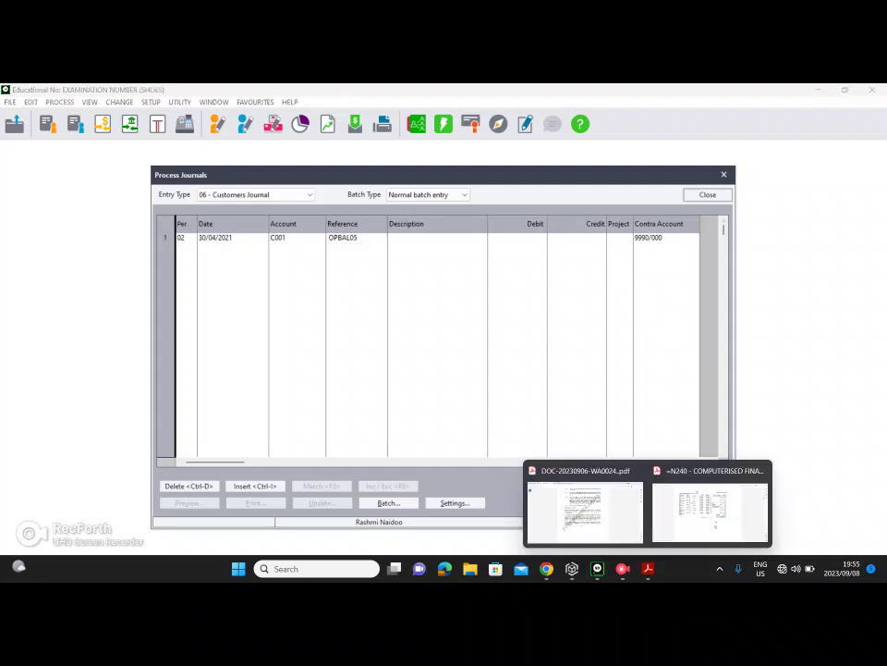
pyautogui.click(588, 511)
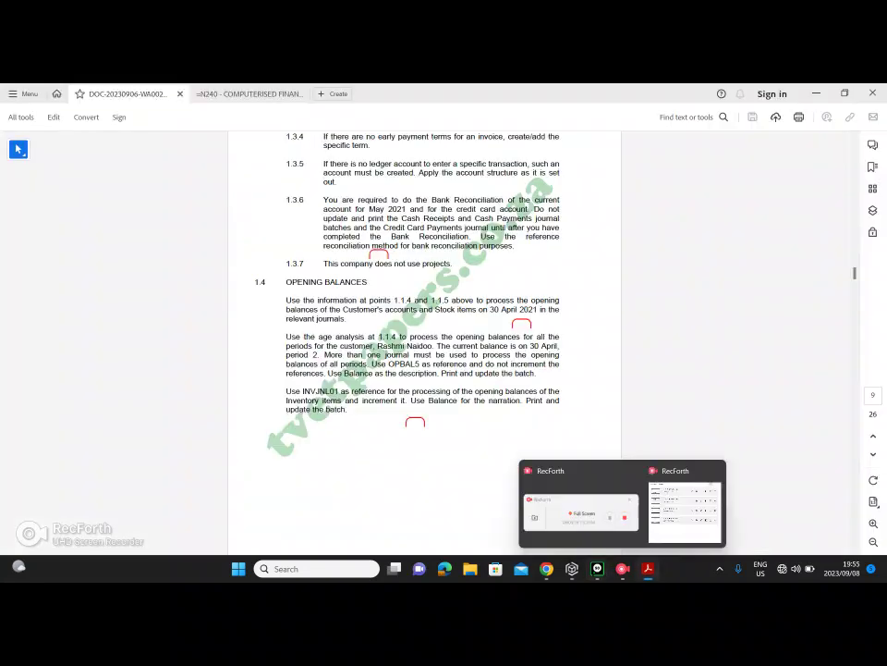
pyautogui.click(597, 569)
pyautogui.press('BackSpace')
pyautogui.press('BackSpace')
pyautogui.write('5')
pyautogui.press('Tab')
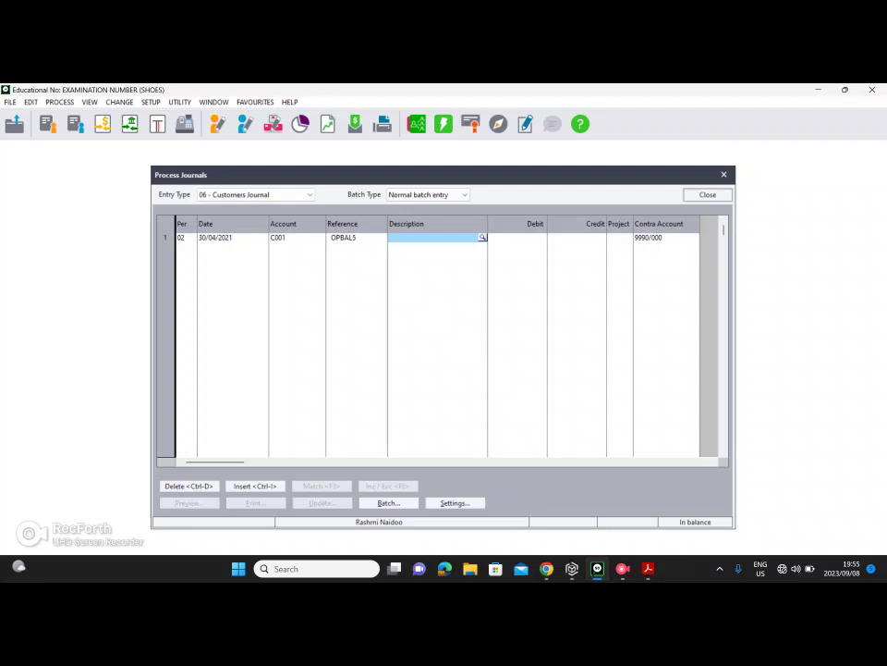
# - Check the required description in section 1.4 of the exam paper and enter Balance on the first journal line
pyautogui.moveTo(648, 569)
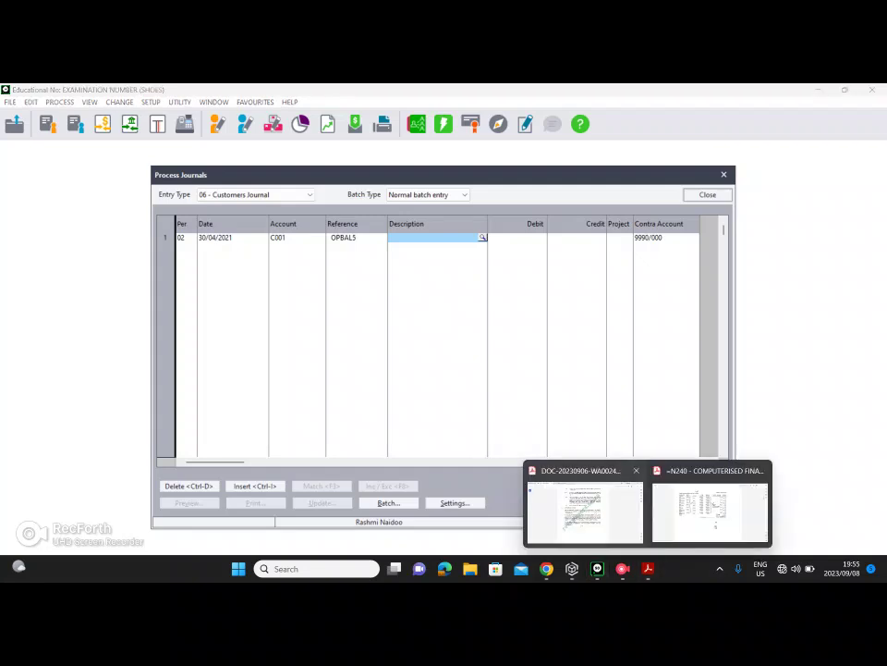
pyautogui.click(585, 503)
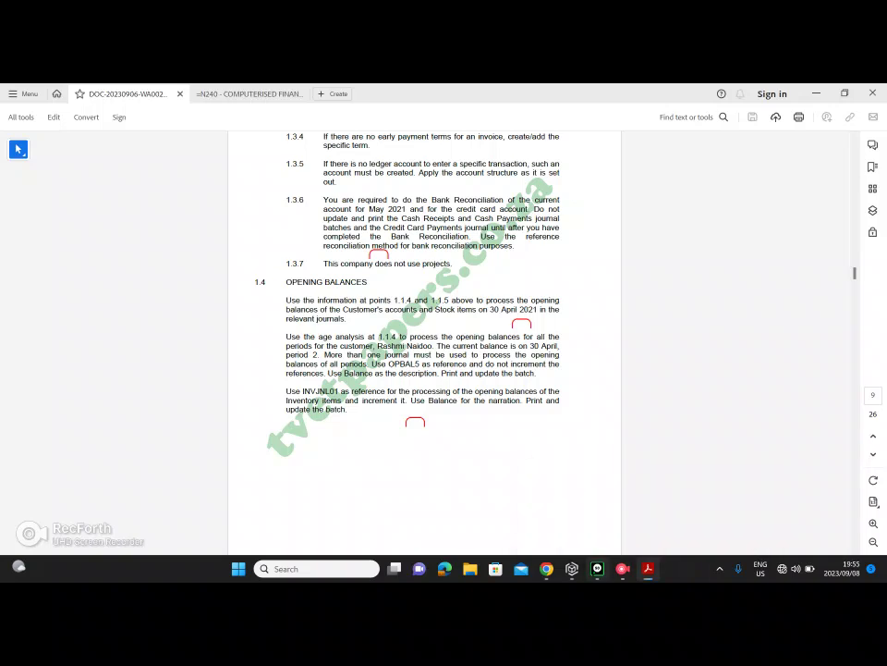
pyautogui.click(597, 569)
pyautogui.write('Balance')
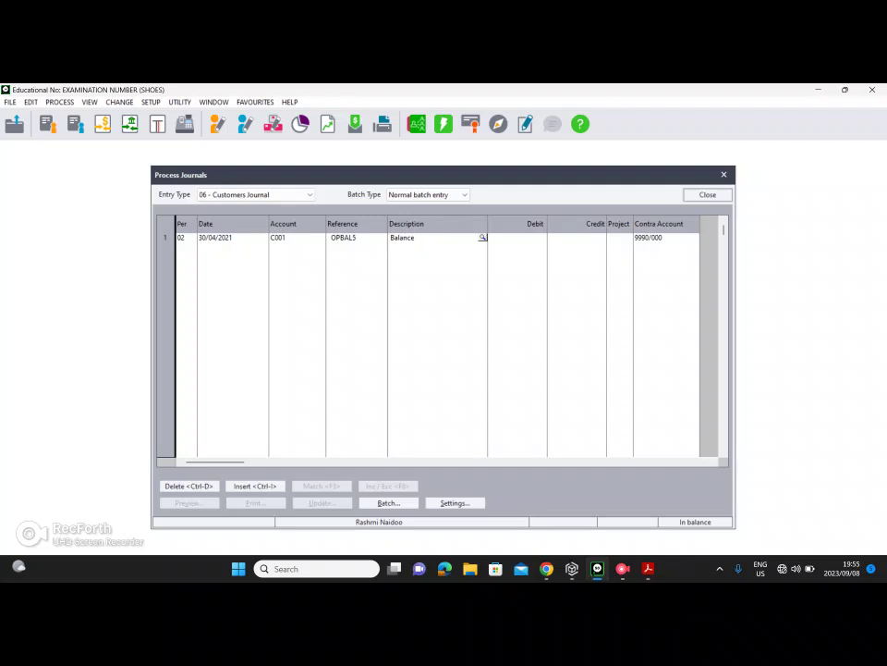
pyautogui.press('Tab')
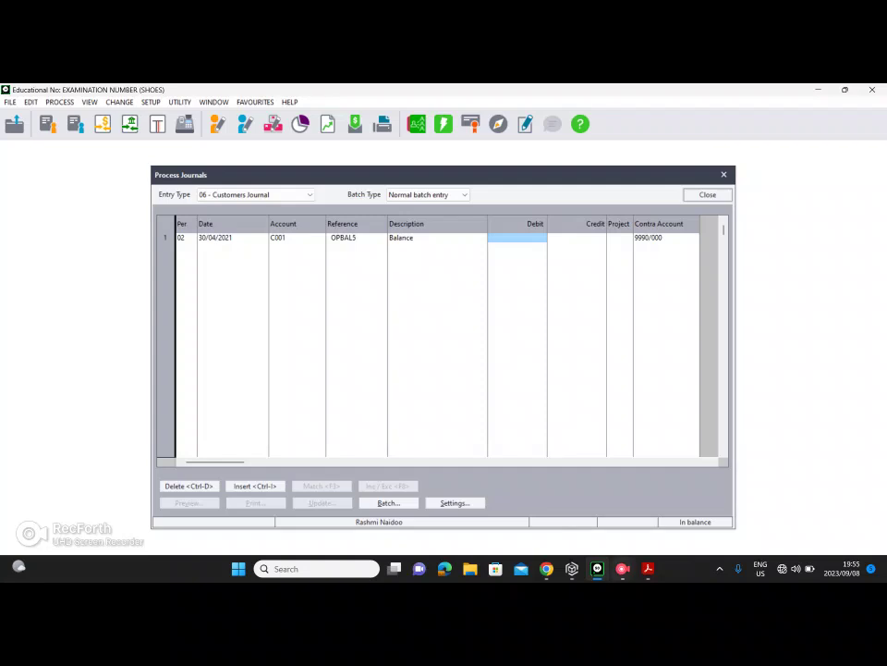
# - Look up the current balance in the exam paper's age analysis and complete the first journal line with a debit of 1198
pyautogui.moveTo(648, 568)
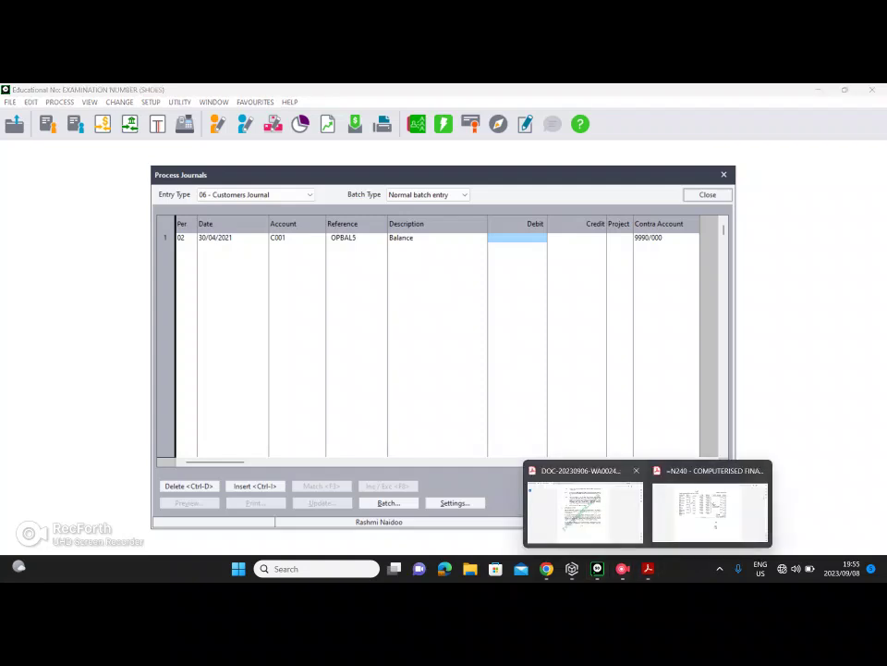
pyautogui.click(584, 506)
pyautogui.scroll(15, 424, 342)
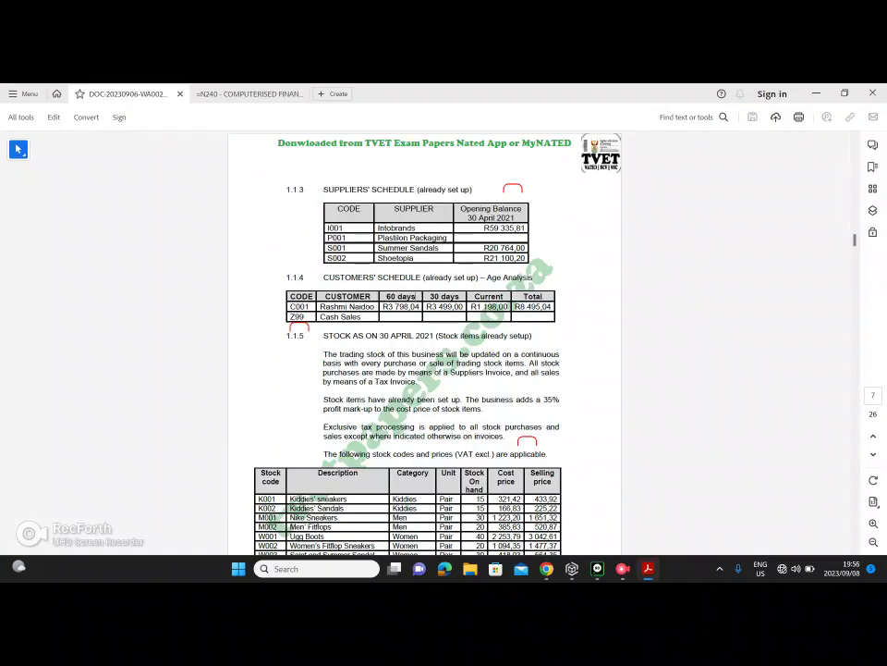
pyautogui.hotkey('alt', 'Tab')
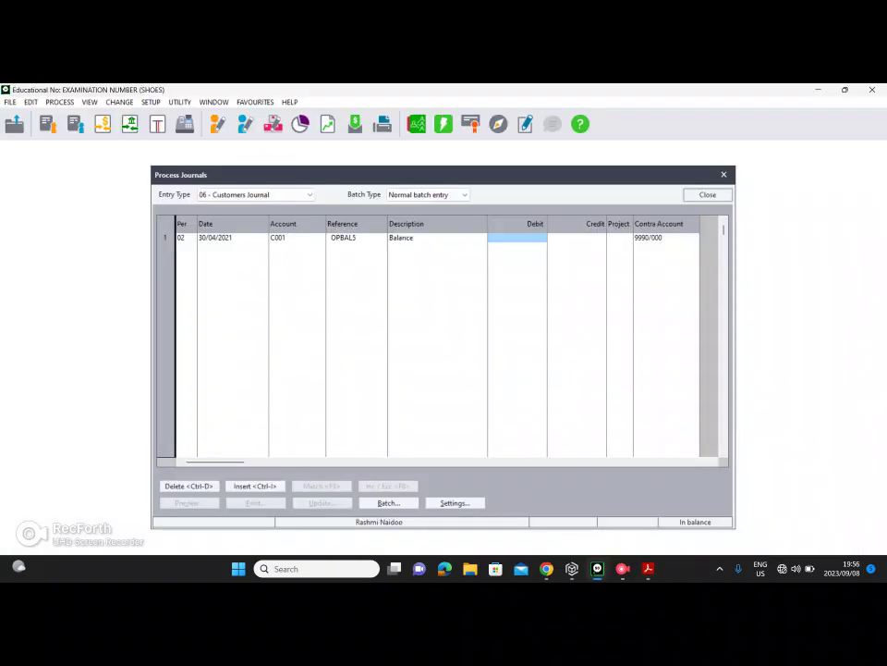
pyautogui.write('1198')
pyautogui.press('Tab')
pyautogui.press('Tab')
pyautogui.press('Tab')
pyautogui.press('Tab')
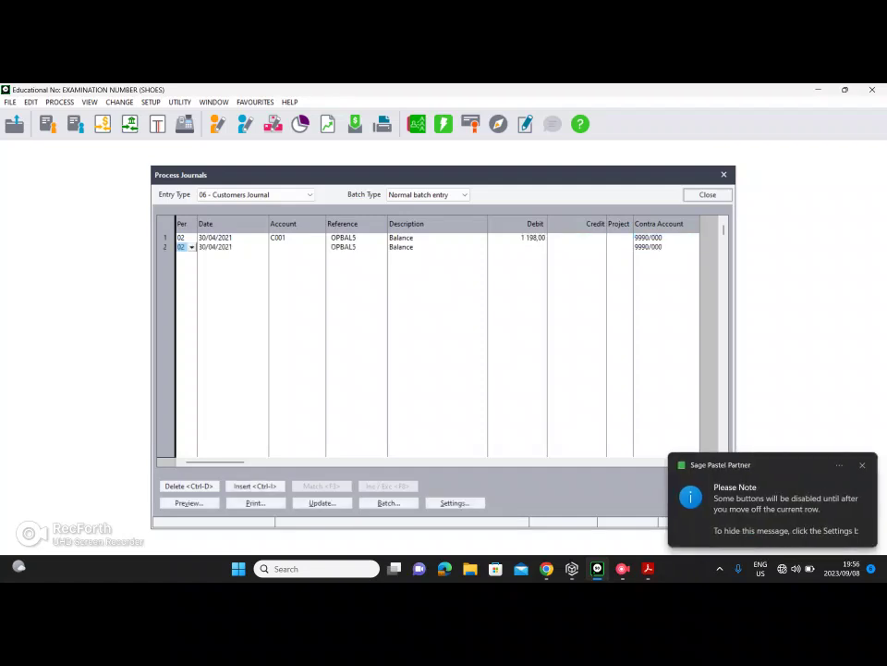
# - Set the second journal line to period 01, dated 31/03/2021, for the same customer, keeping reference OPBAL5 and description Balance
pyautogui.write('01')
pyautogui.press('Tab')
pyautogui.press('Tab')
pyautogui.press('Tab')
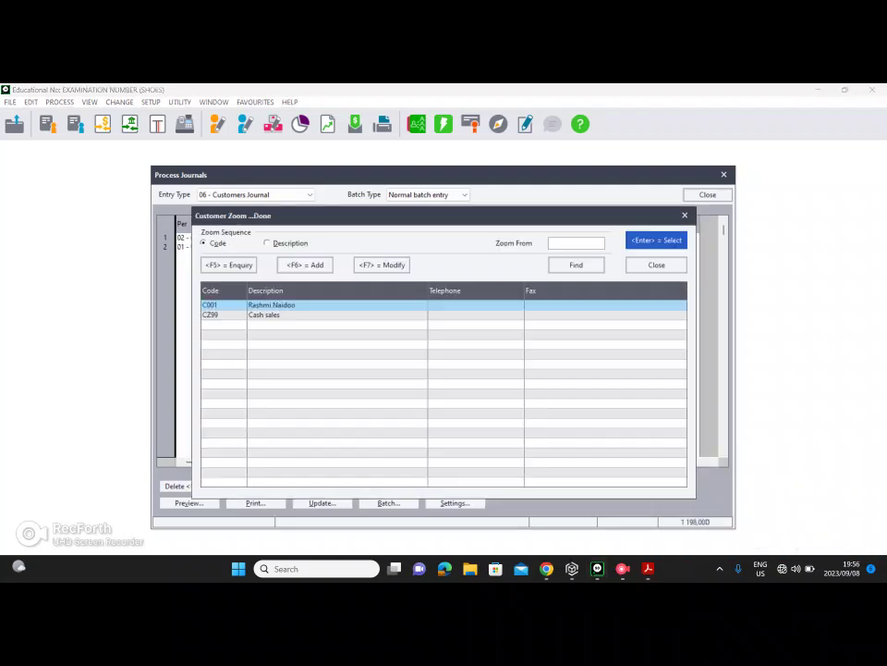
pyautogui.press('Return')
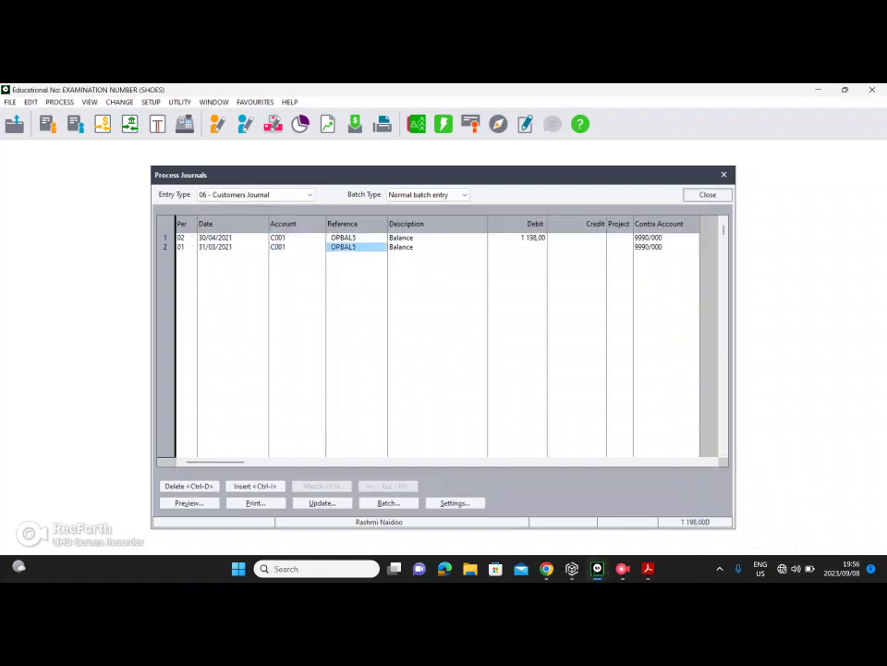
pyautogui.press('Tab')
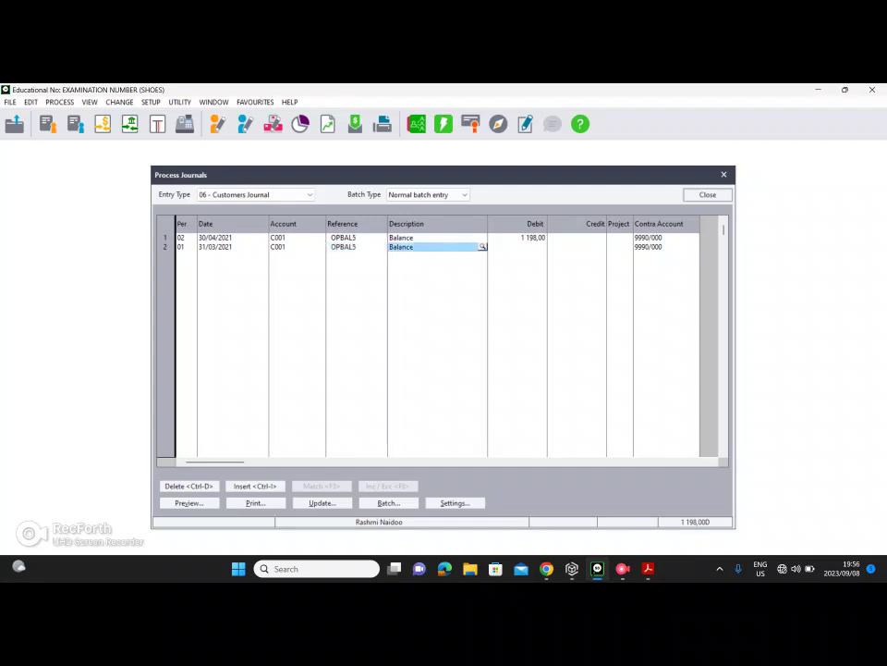
pyautogui.press('Tab')
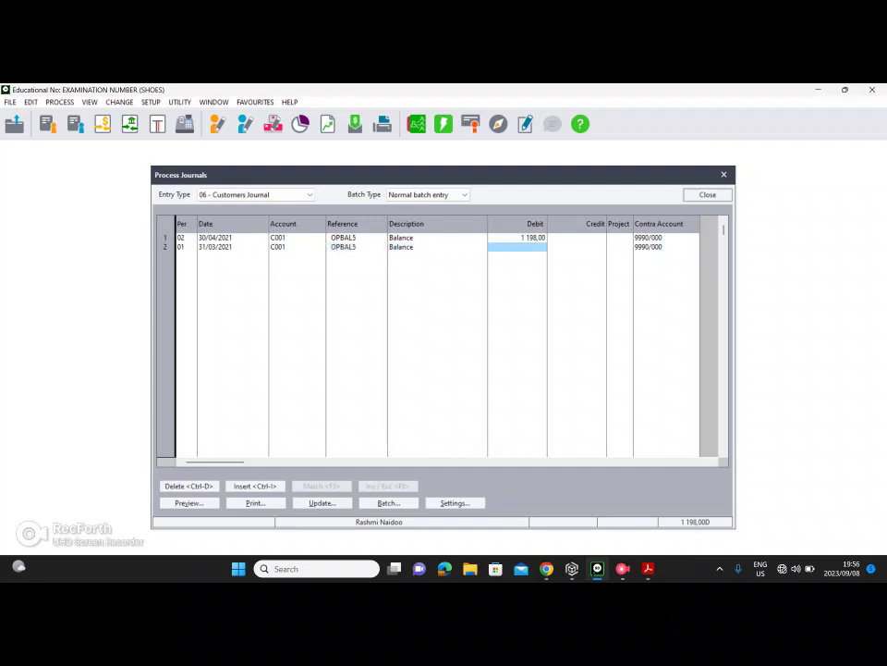
# - Look up the 30 days balance in the age analysis and complete the second journal line with a debit of 3499
pyautogui.moveTo(648, 568)
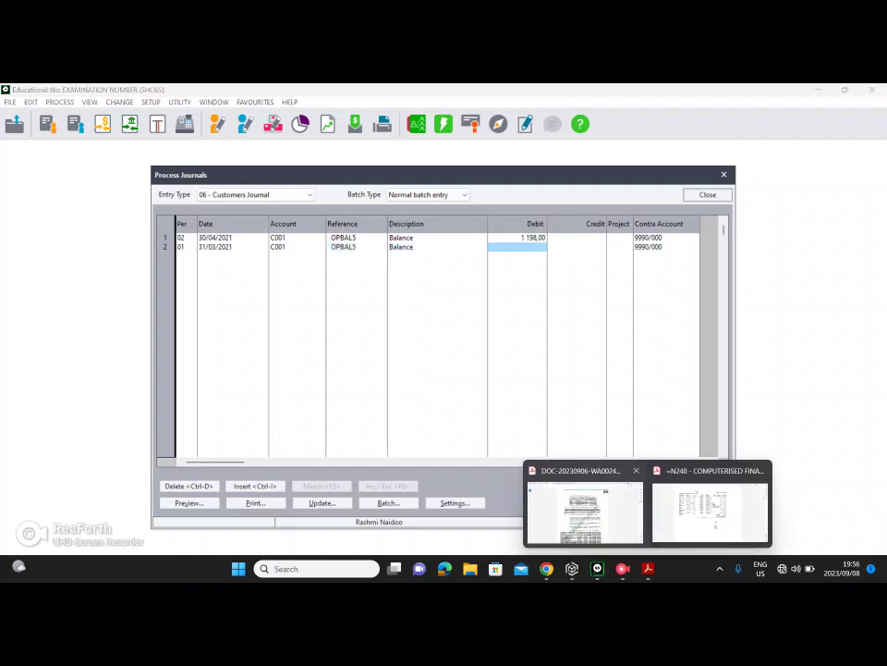
pyautogui.click(584, 508)
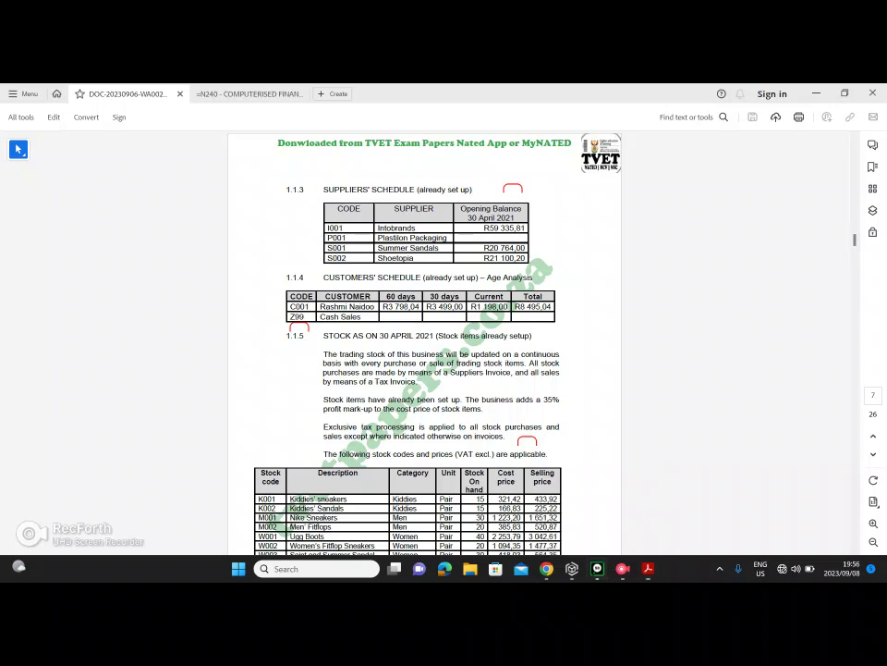
pyautogui.click(597, 568)
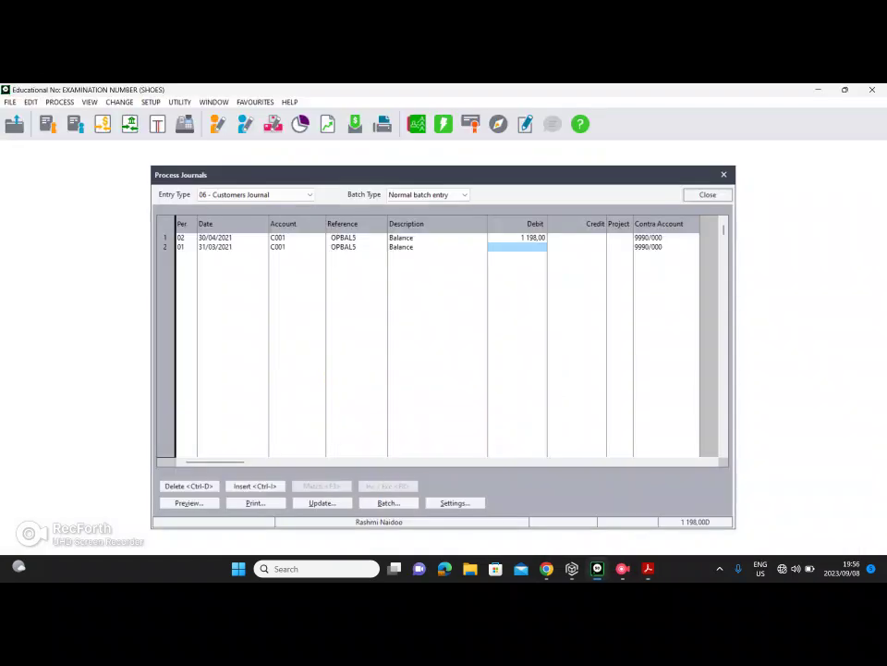
pyautogui.write('3499')
pyautogui.press('Tab')
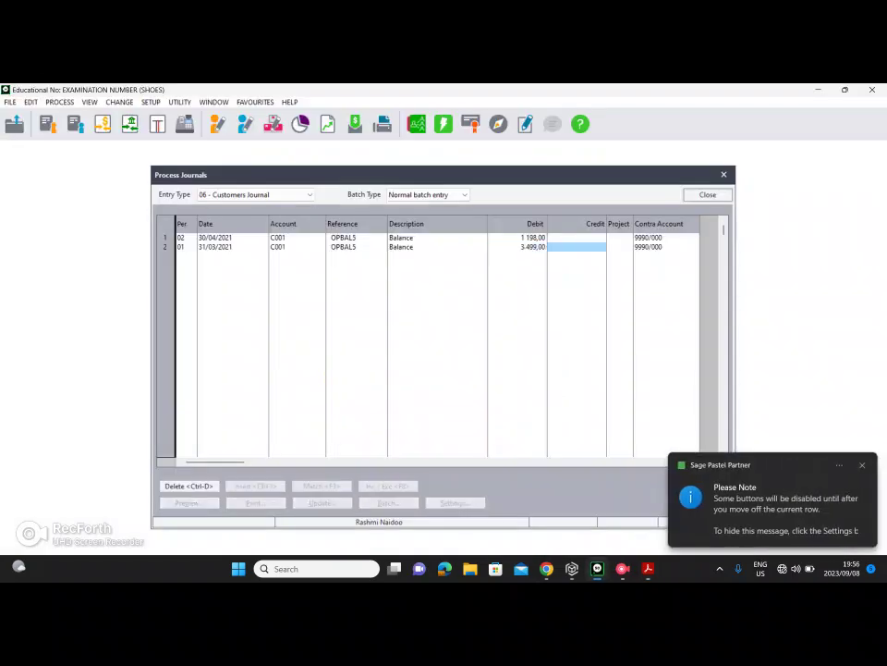
pyautogui.press('Tab')
pyautogui.press('Tab')
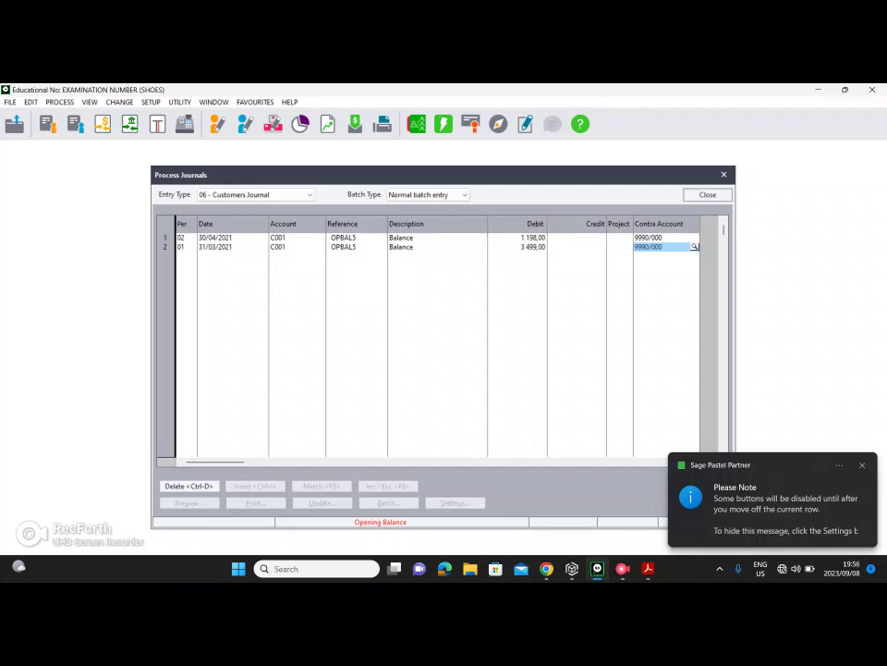
pyautogui.press('Tab')
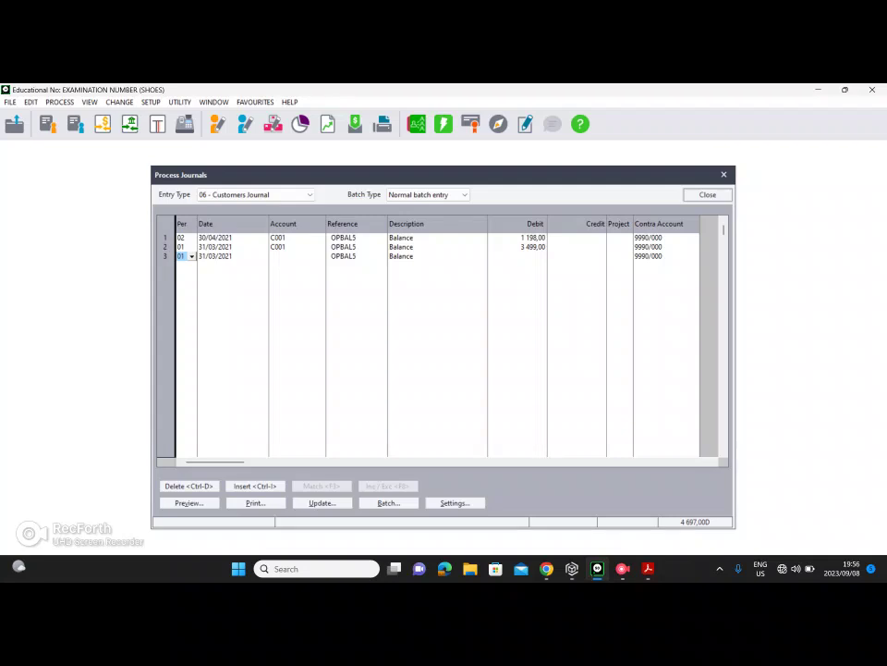
# - Recheck the age analysis in the exam paper and print the journal batch with contras to a PDF named Opening Balance This Year
pyautogui.moveTo(648, 569)
pyautogui.click(587, 511)
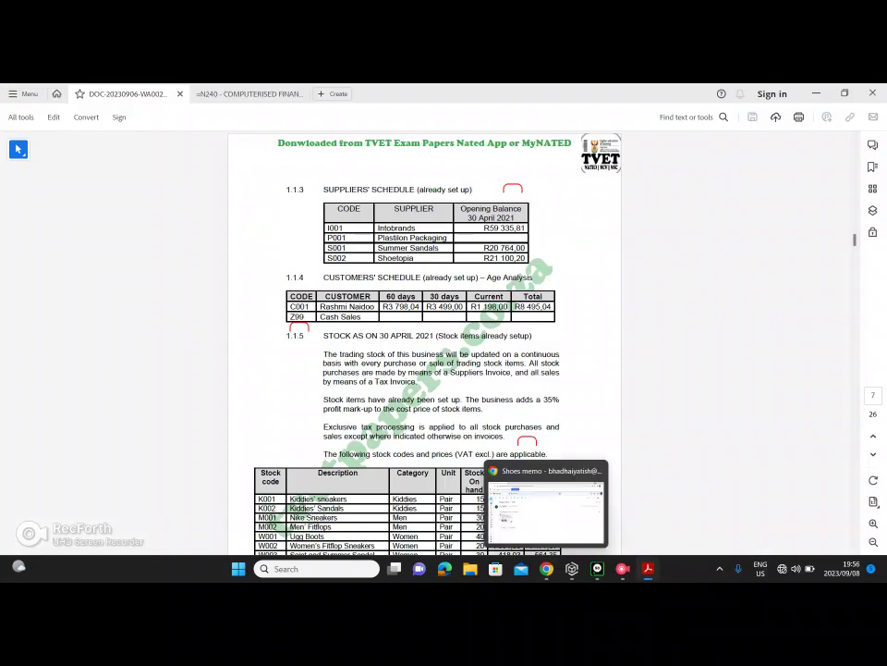
pyautogui.click(597, 568)
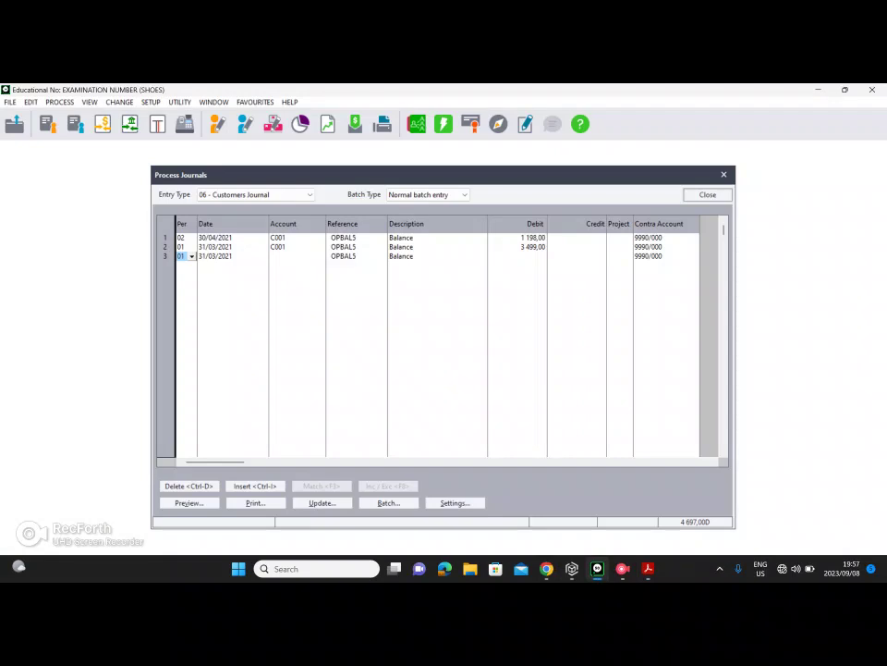
pyautogui.click(255, 502)
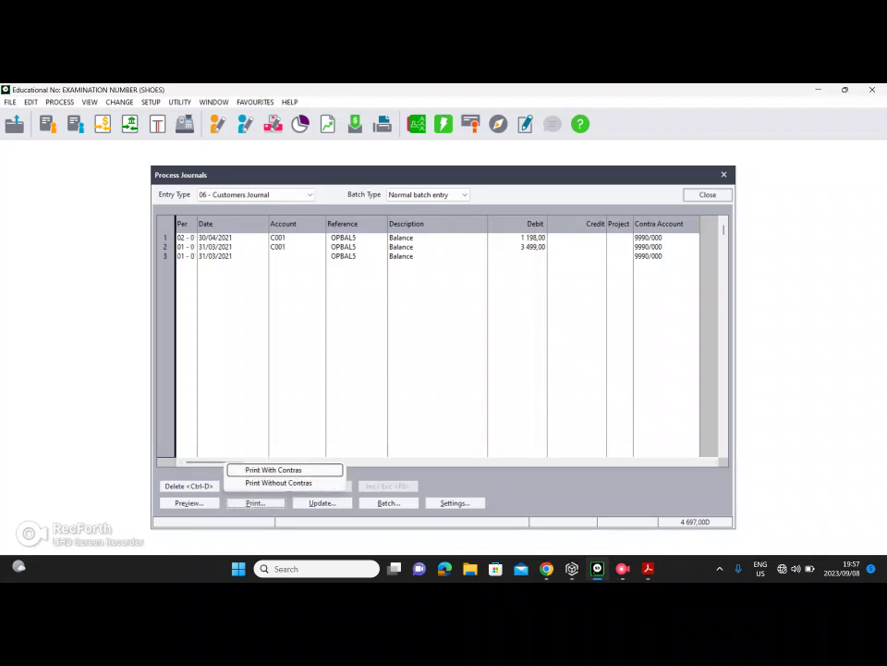
pyautogui.press('Return')
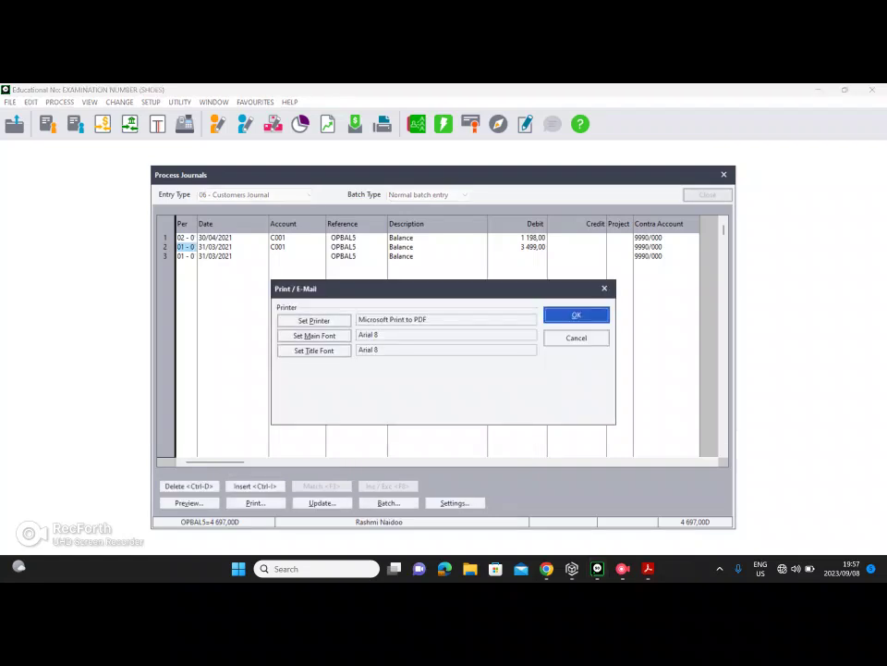
pyautogui.press('Return')
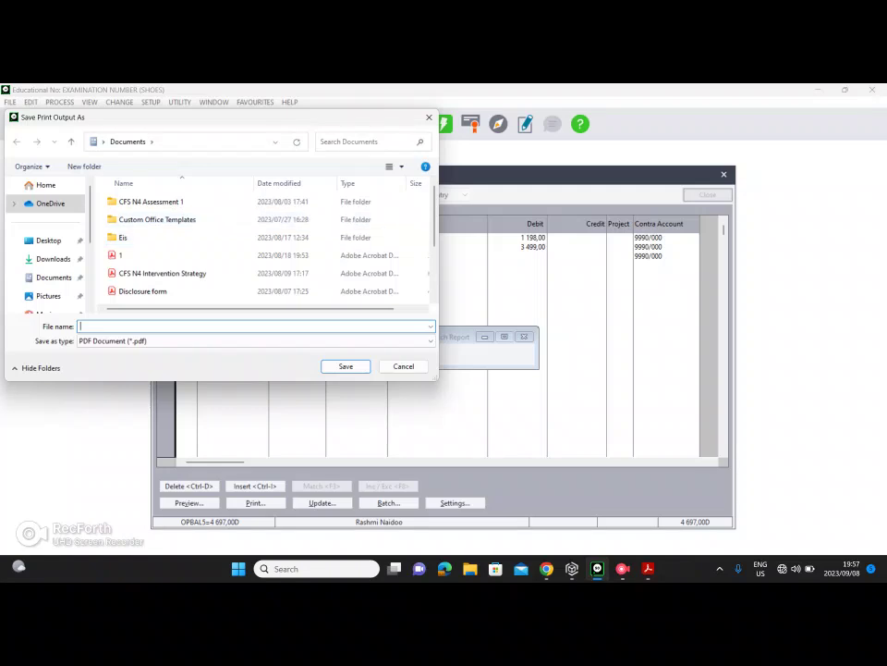
pyautogui.write('Opening Balance This Year')
pyautogui.press('Return')
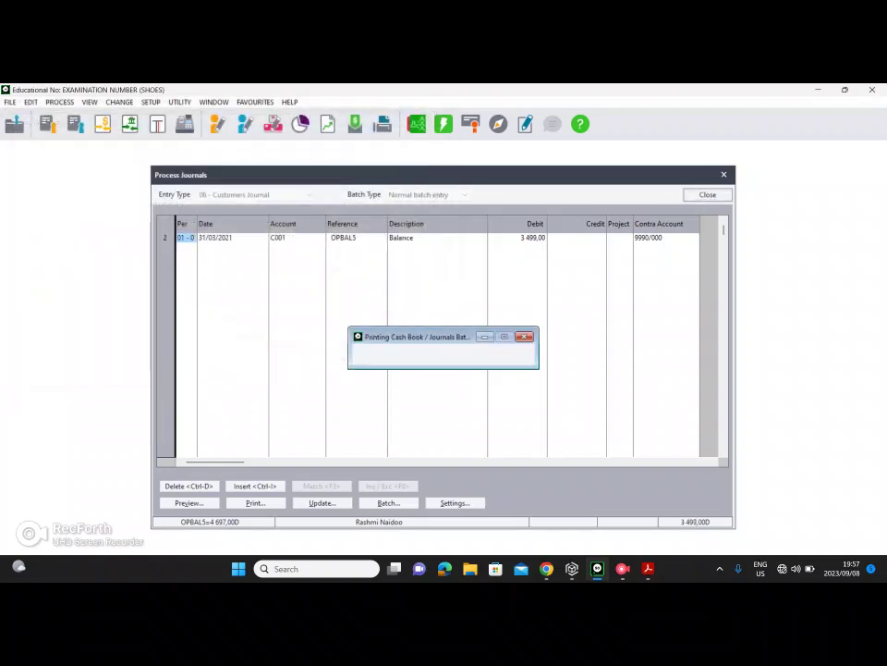
# - Open the Opening Balance This Year PDF from the recent files, review the batch listing, and return to Sage Pastel
pyautogui.click(470, 569)
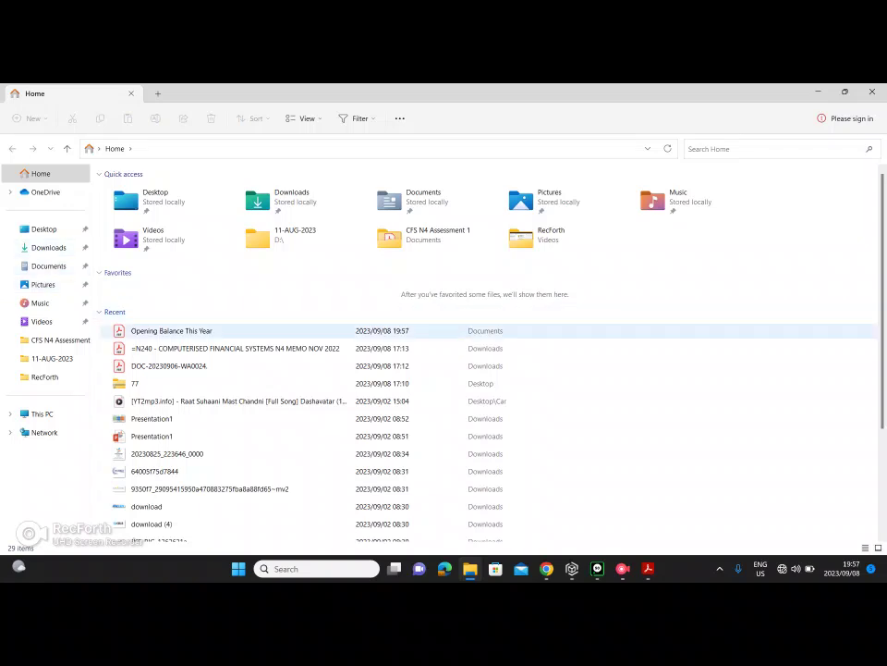
pyautogui.doubleClick(171, 330)
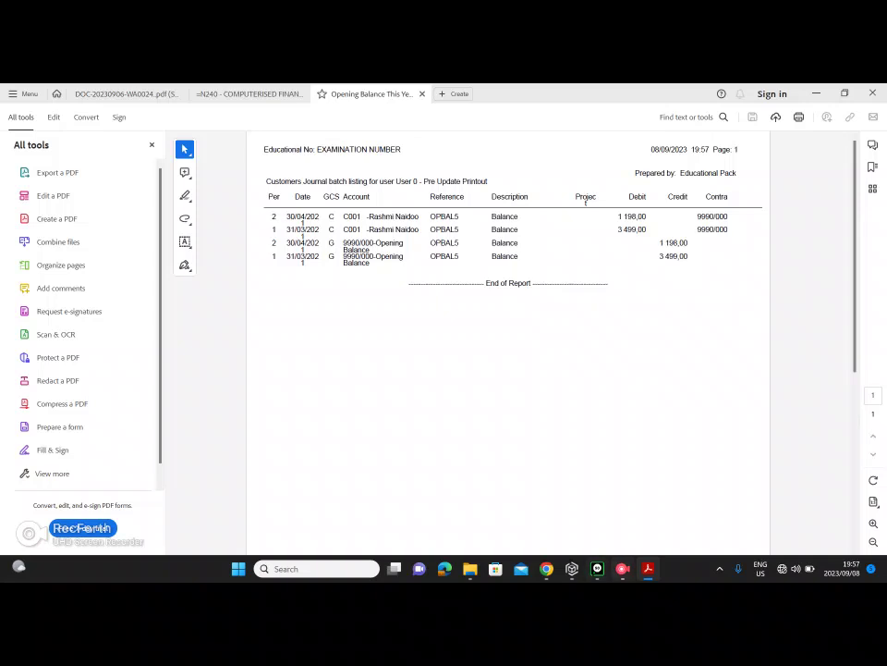
pyautogui.hotkey('alt', 'Tab')
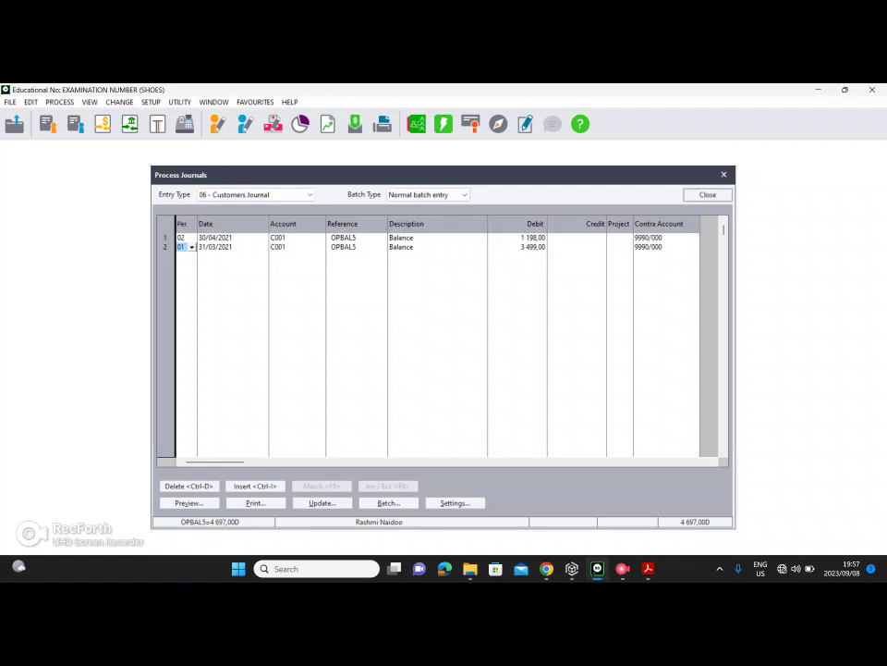
# - Update the this-year customers journal batch without a backup or a batch printout
pyautogui.click(322, 502)
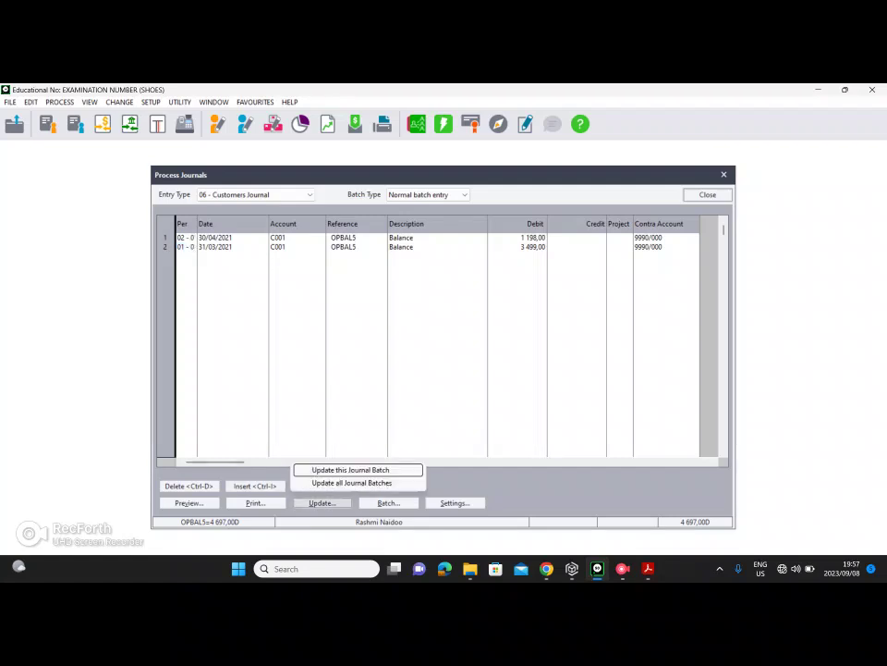
pyautogui.press('Return')
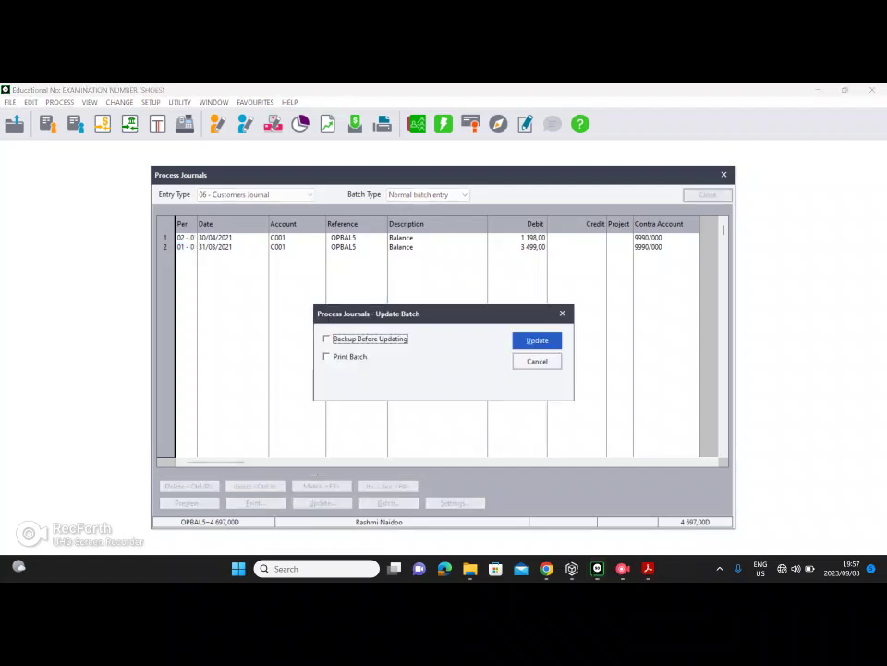
pyautogui.press('Return')
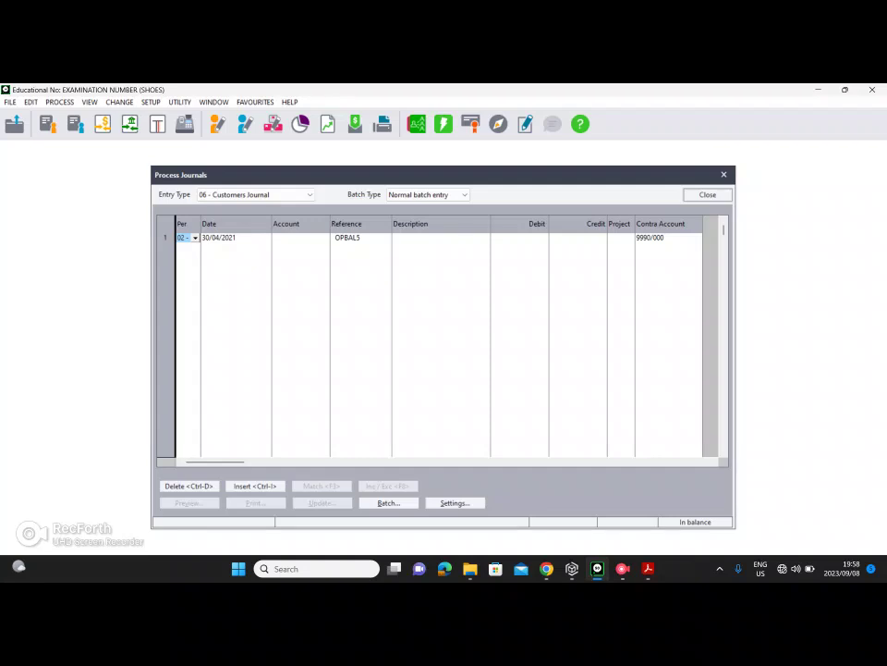
# - Turn off This Year Transactions in the journal settings, keeping contra account 9990/000
pyautogui.hotkey('alt', 's')
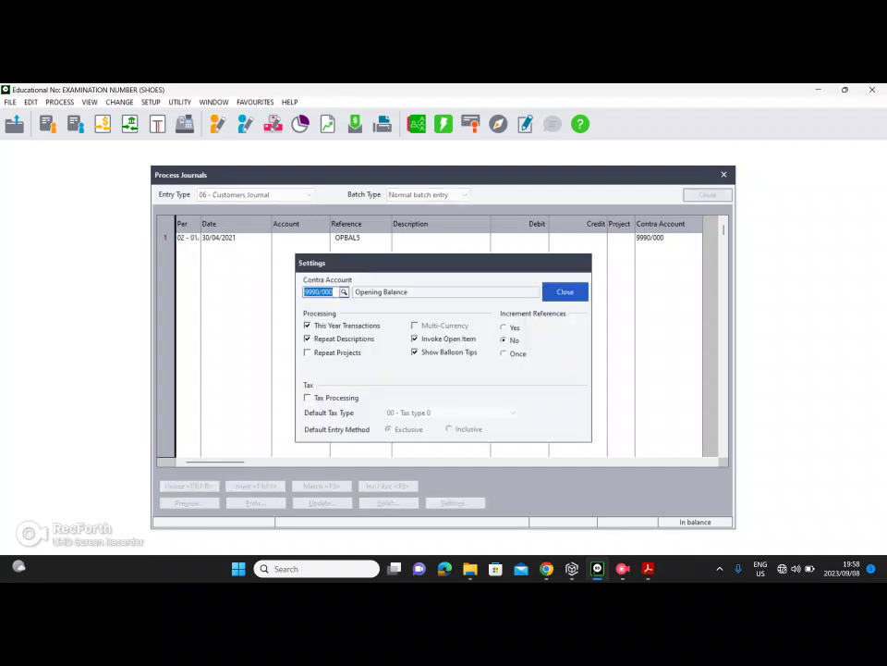
pyautogui.click(308, 325)
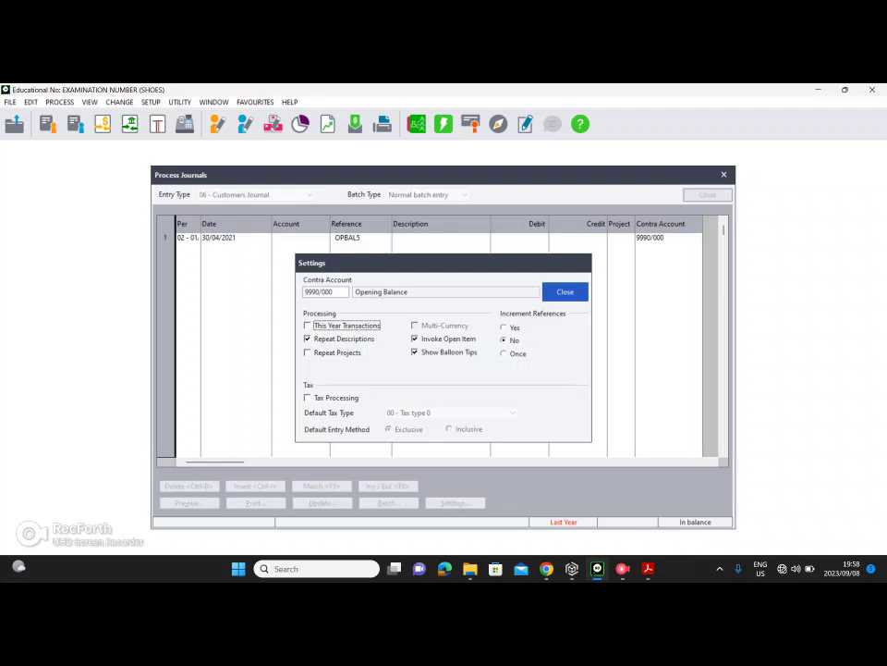
pyautogui.click(565, 292)
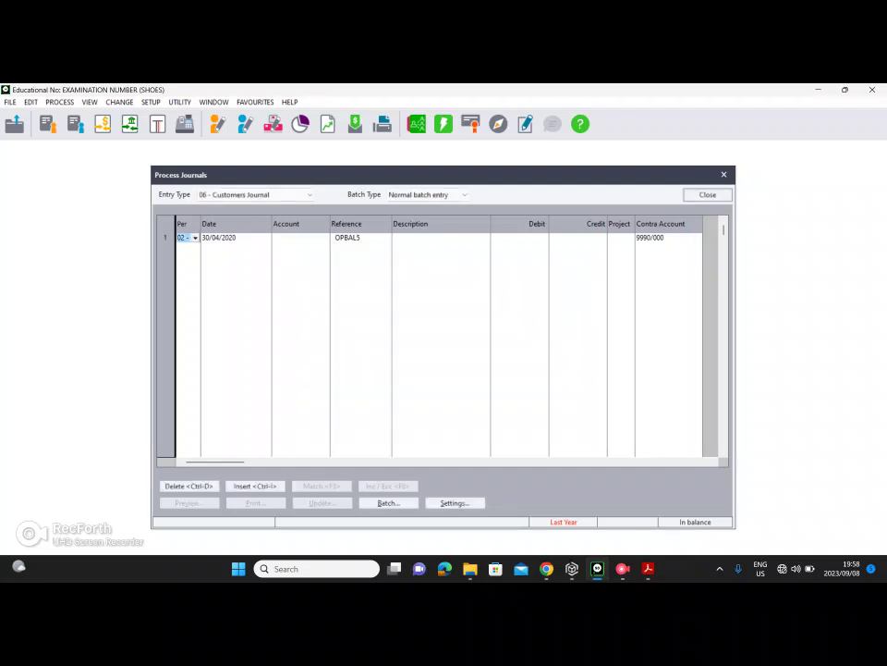
# - Set the first last-year journal line to period 12, dated 28/02/2021, for the same customer, with reference OPBAL5 and description Balance
pyautogui.write('12')
pyautogui.press('Tab')
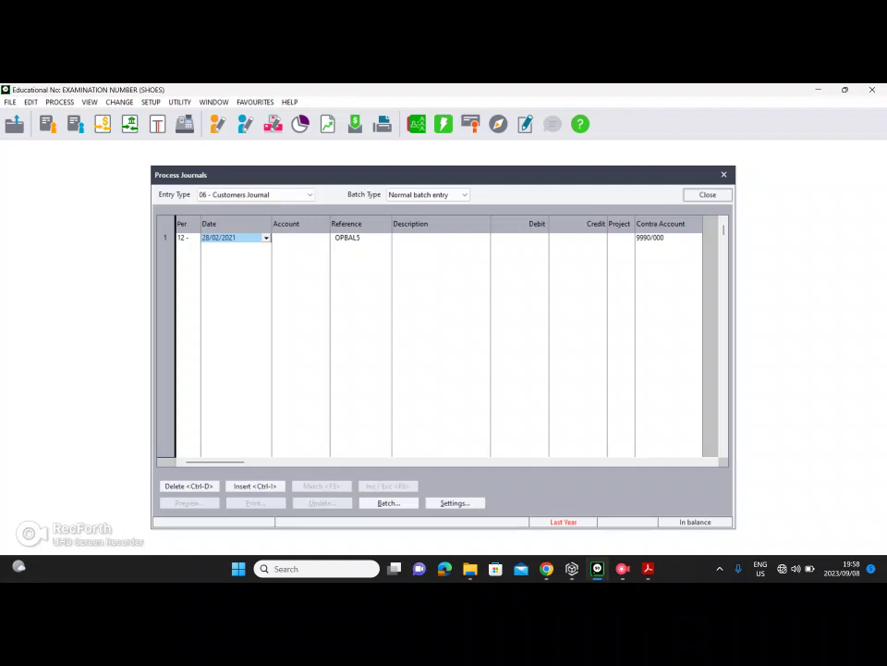
pyautogui.press('Tab')
pyautogui.press('Return')
pyautogui.press('Return')
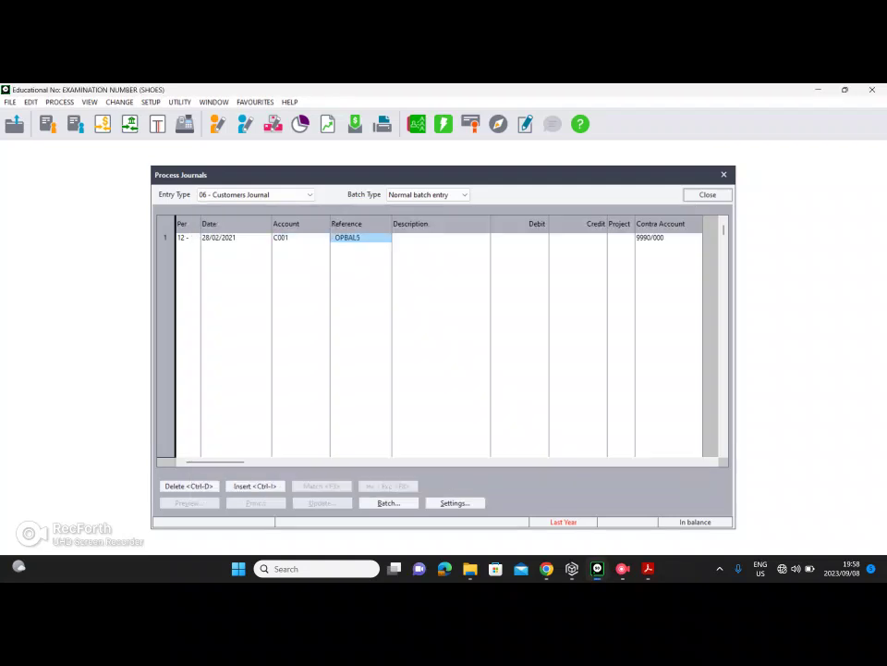
pyautogui.press('Tab')
pyautogui.write('Balance')
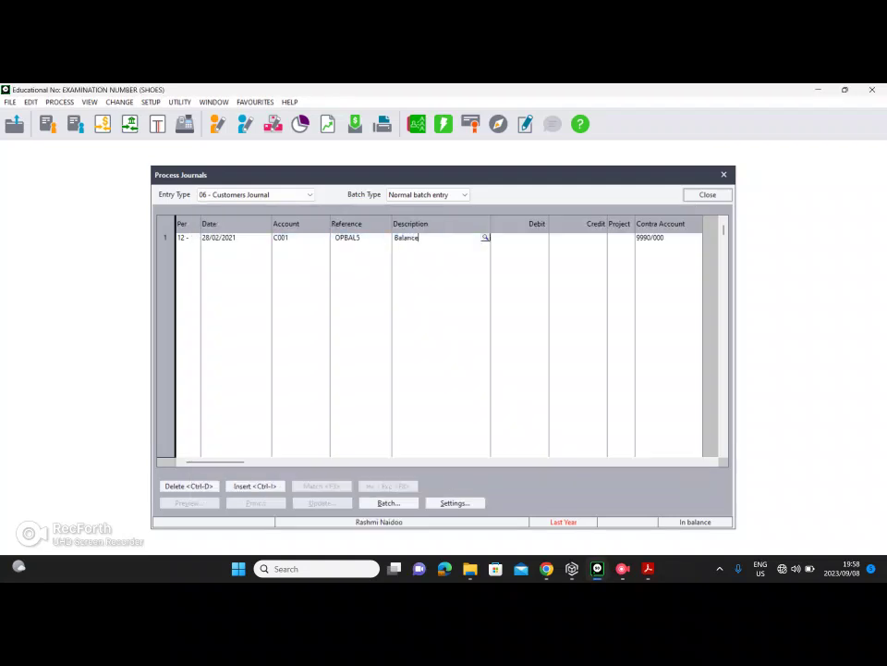
pyautogui.press('Tab')
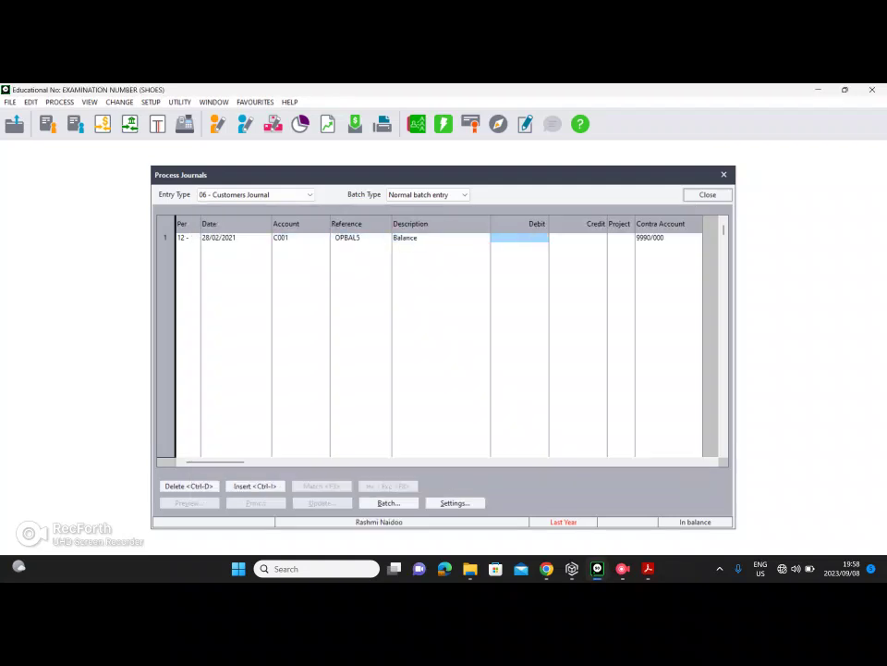
# - Look up the 60 days balance in the exam paper's age analysis and complete the journal line with a debit of 3798,04
pyautogui.moveTo(622, 568)
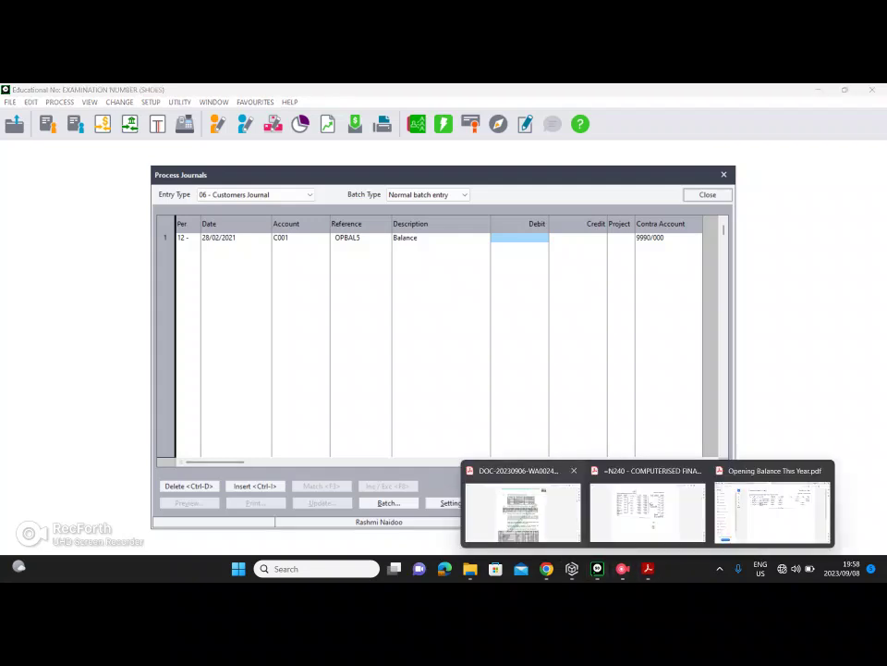
pyautogui.click(522, 499)
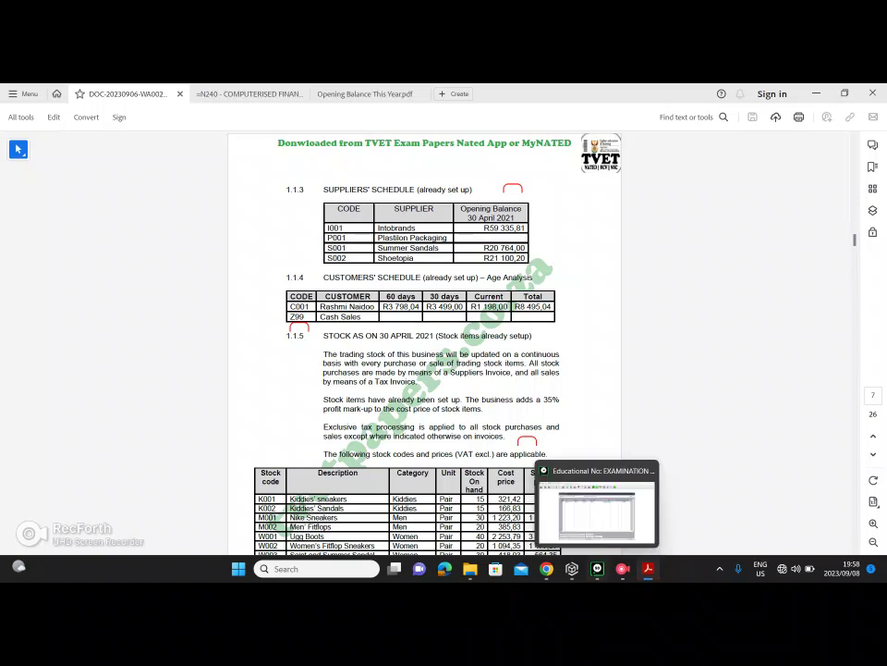
pyautogui.click(598, 568)
pyautogui.write('3 798')
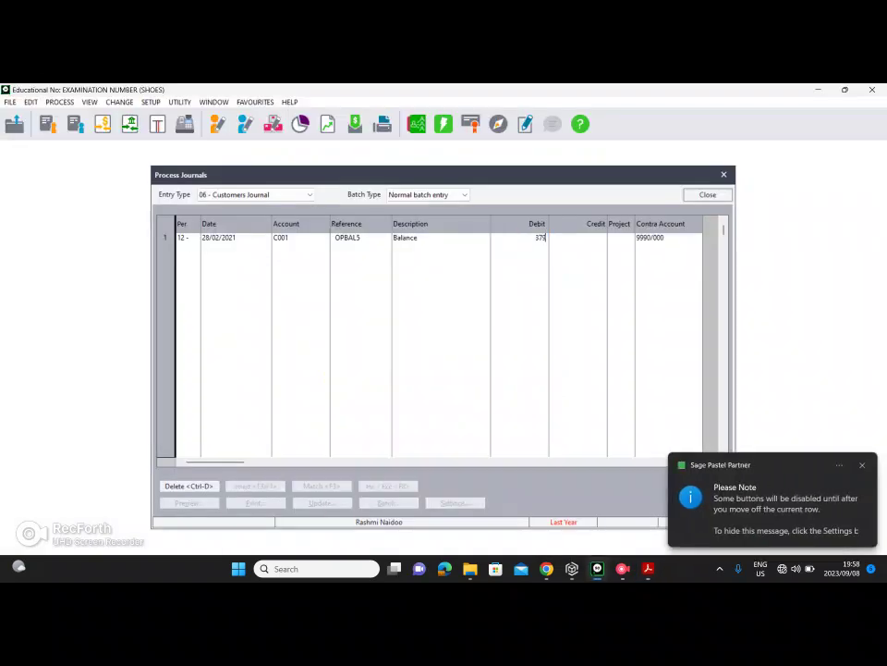
pyautogui.write(',04')
pyautogui.press('Tab')
pyautogui.press('Tab')
pyautogui.press('Tab')
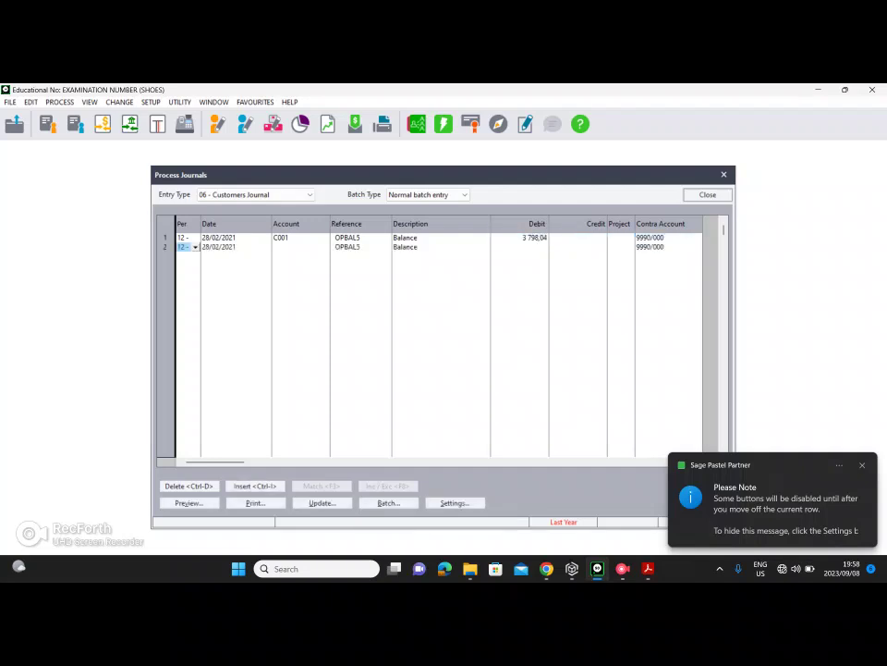
# - Print the last-year journal batch with contras to a PDF named Opening Balance Last Year
pyautogui.click(255, 502)
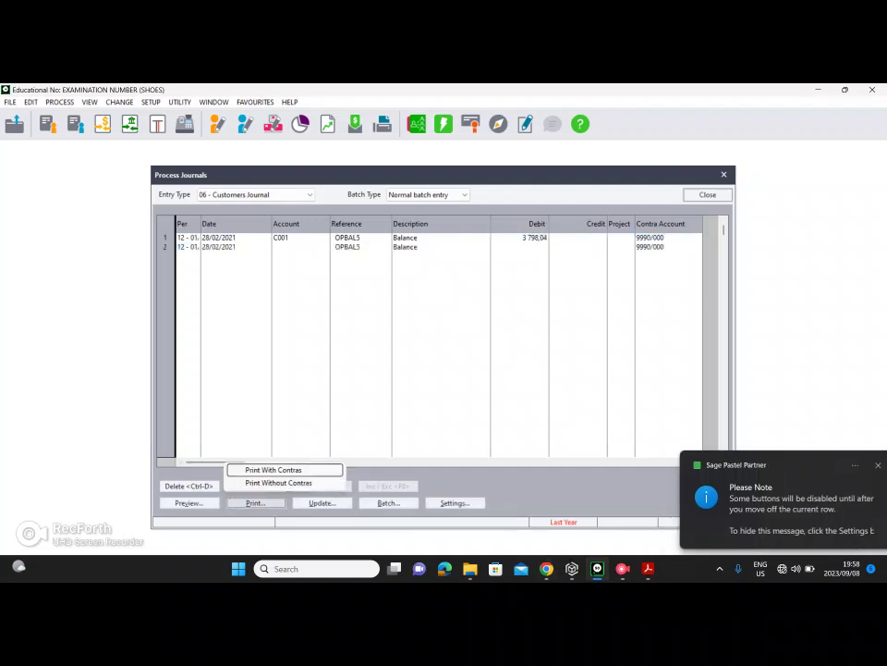
pyautogui.click(274, 470)
pyautogui.press('Return')
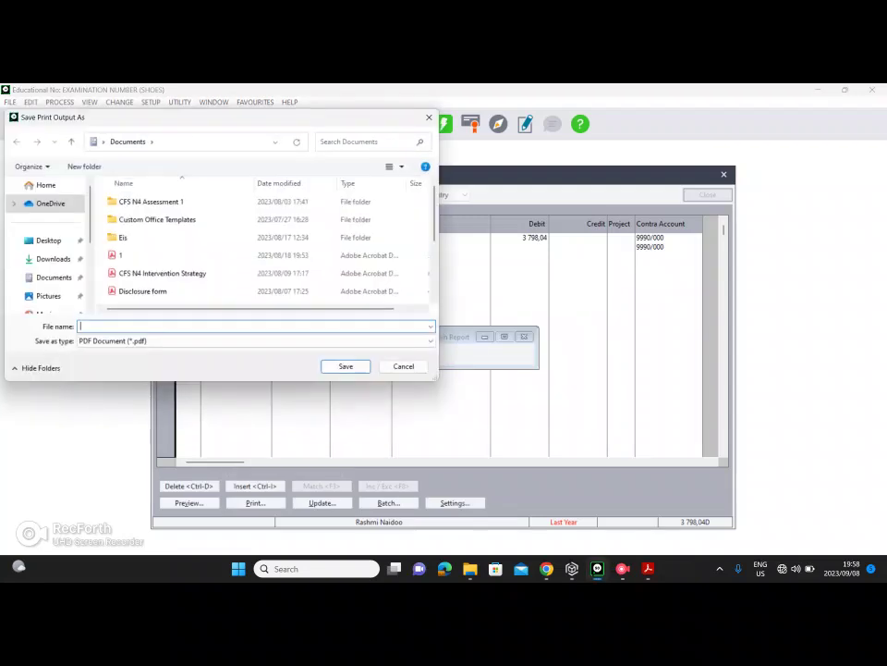
pyautogui.write('Opening Balance Last Year')
pyautogui.press('Return')
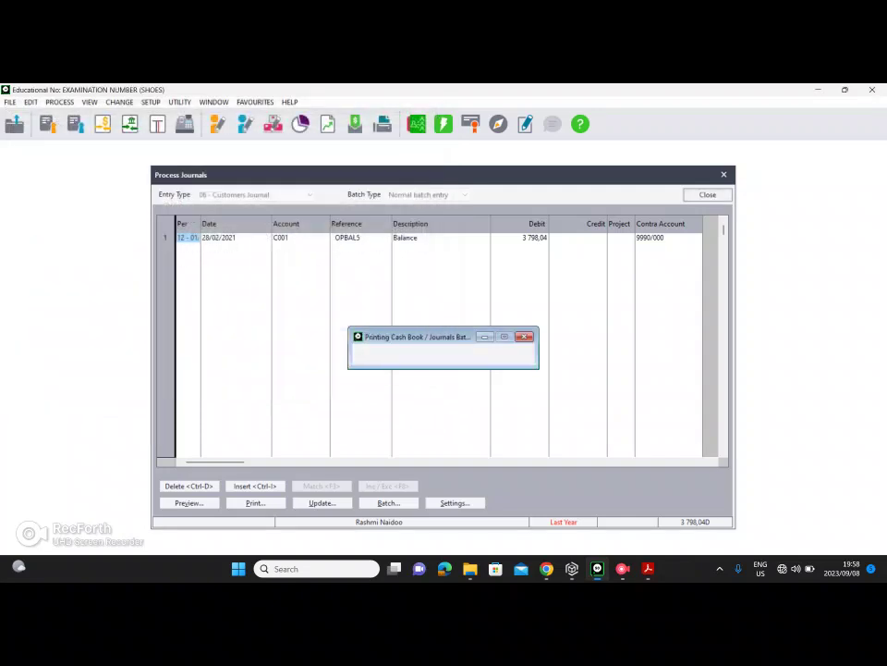
# - Open the Opening Balance Last Year PDF from the recent files, review its batch listing, and return to Sage Pastel
pyautogui.click(469, 569)
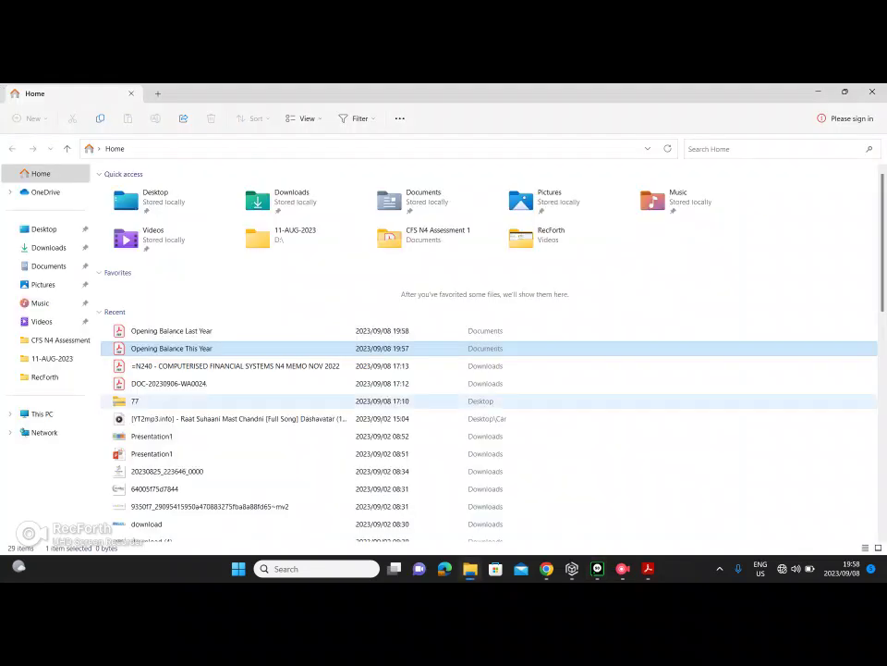
pyautogui.press('Up')
pyautogui.press('Return')
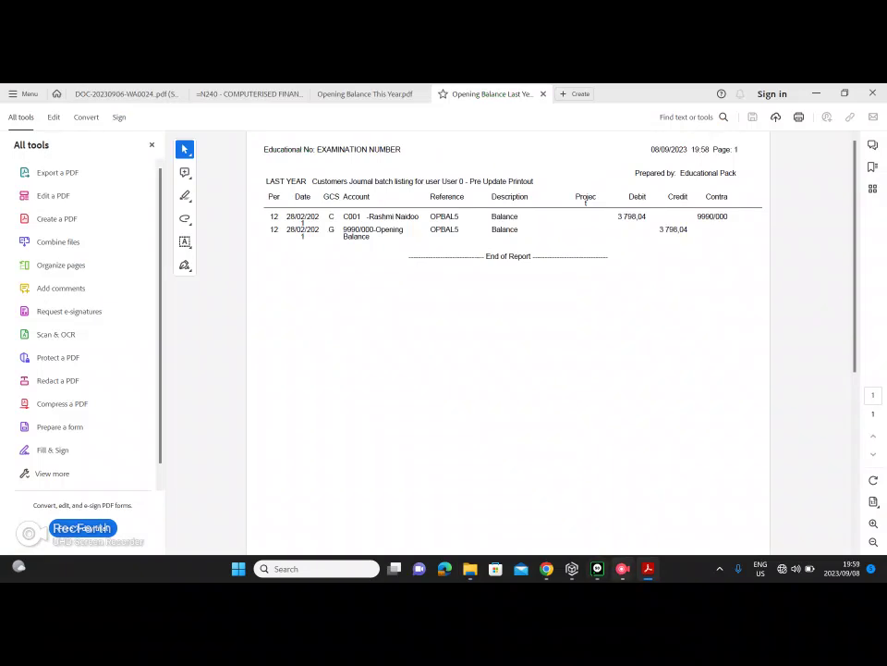
pyautogui.moveTo(648, 569)
pyautogui.click(597, 569)
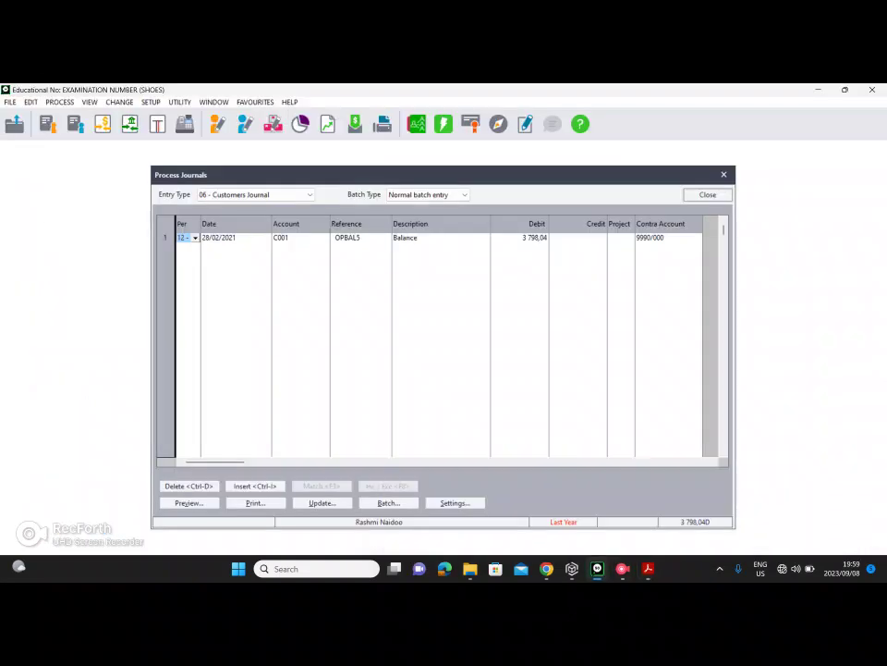
# - Update the last-year journal batch without a backup or batch printout, and close Process Journals
pyautogui.click(322, 502)
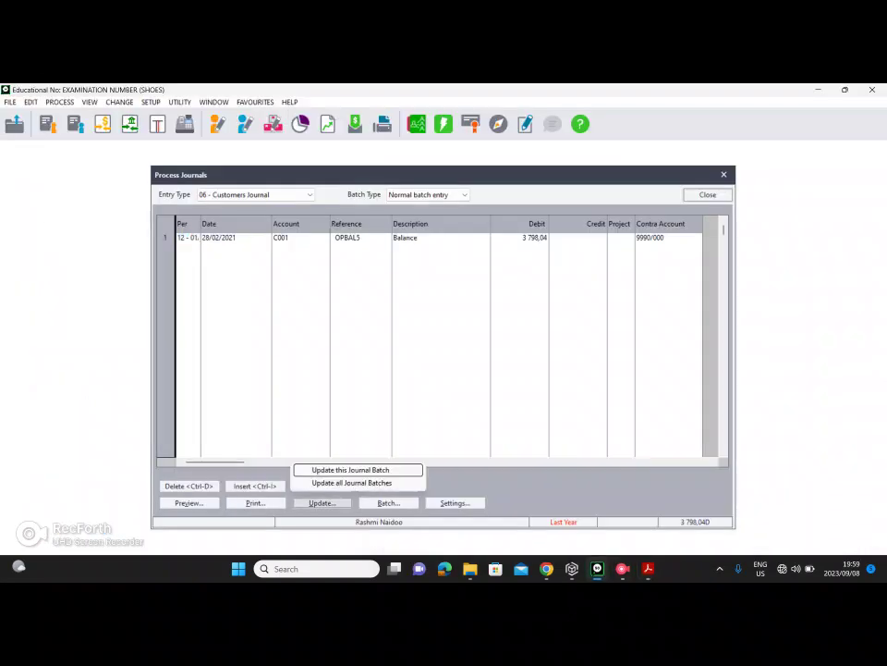
pyautogui.press('Return')
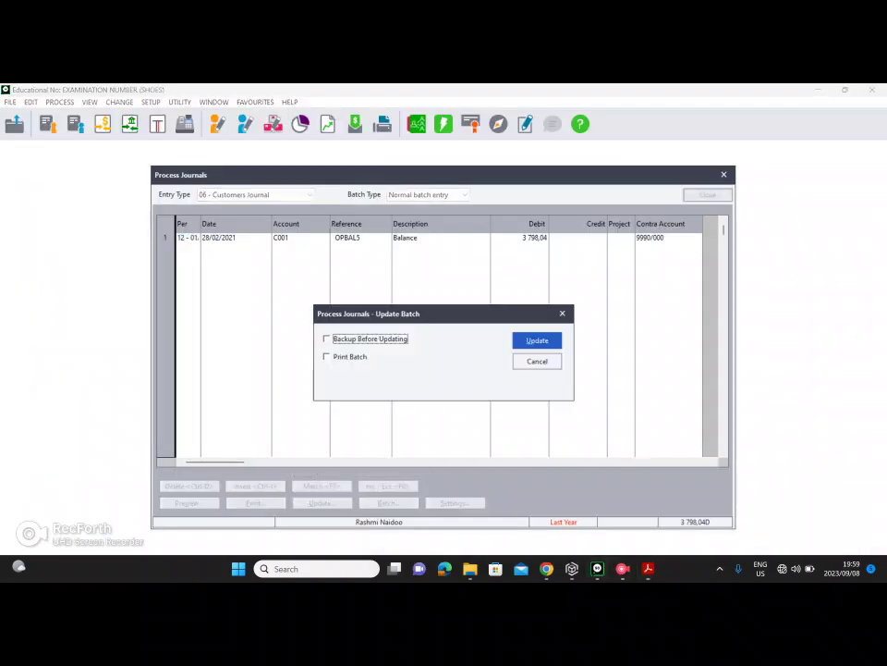
pyautogui.press('Return')
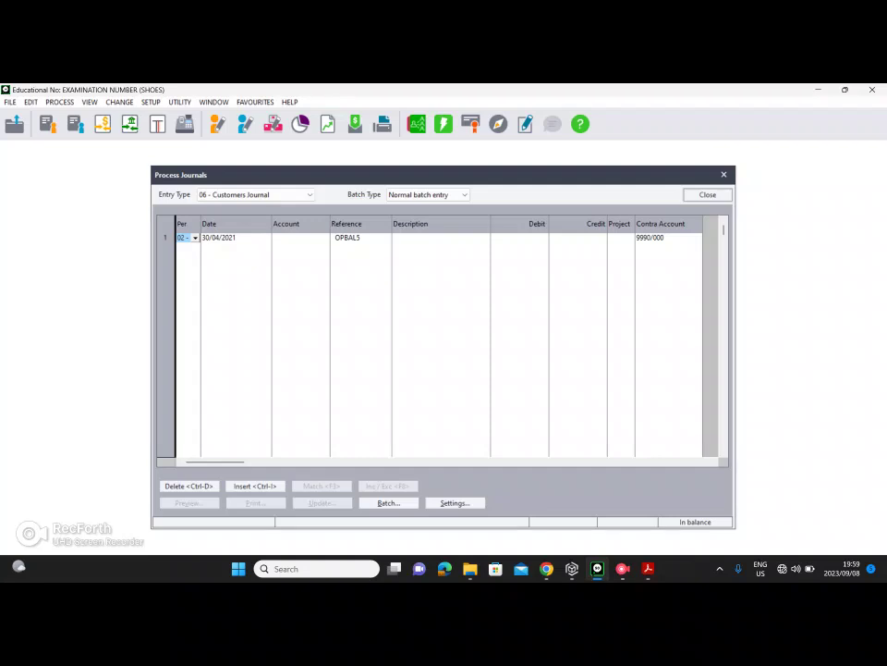
pyautogui.click(707, 194)
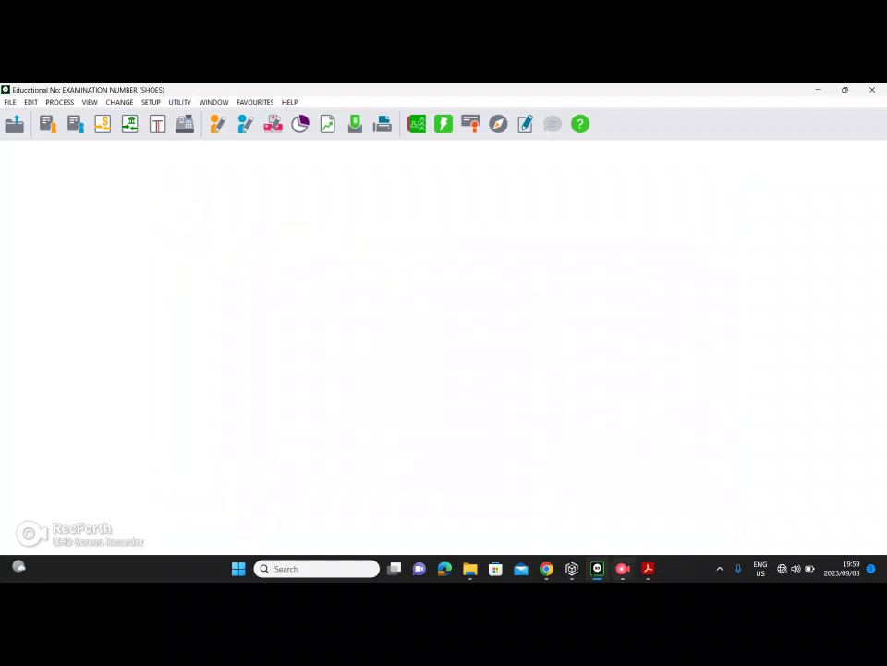
pyautogui.moveTo(622, 568)
pyautogui.click(579, 511)
pyautogui.click(136, 181)
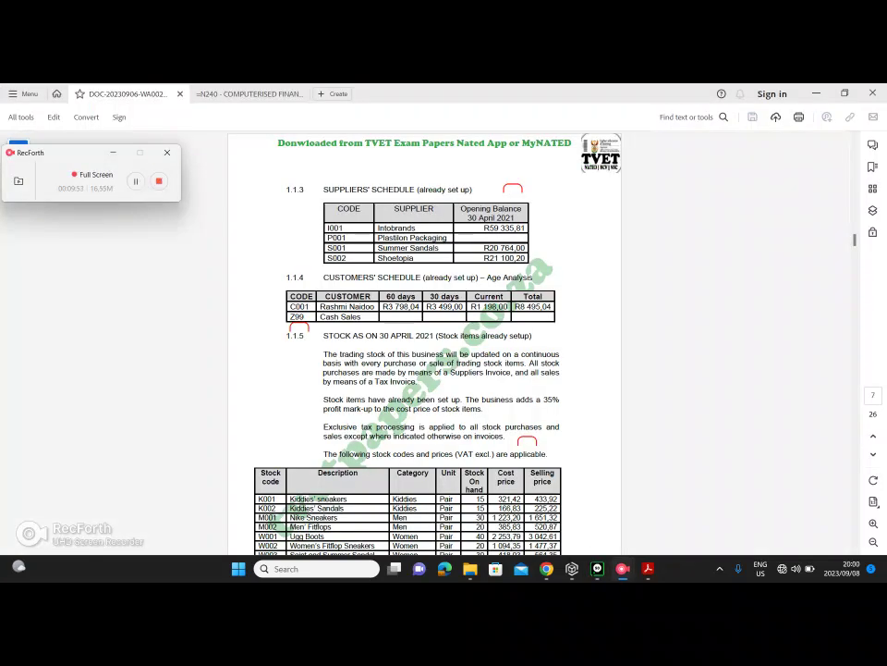
pyautogui.click(113, 152)
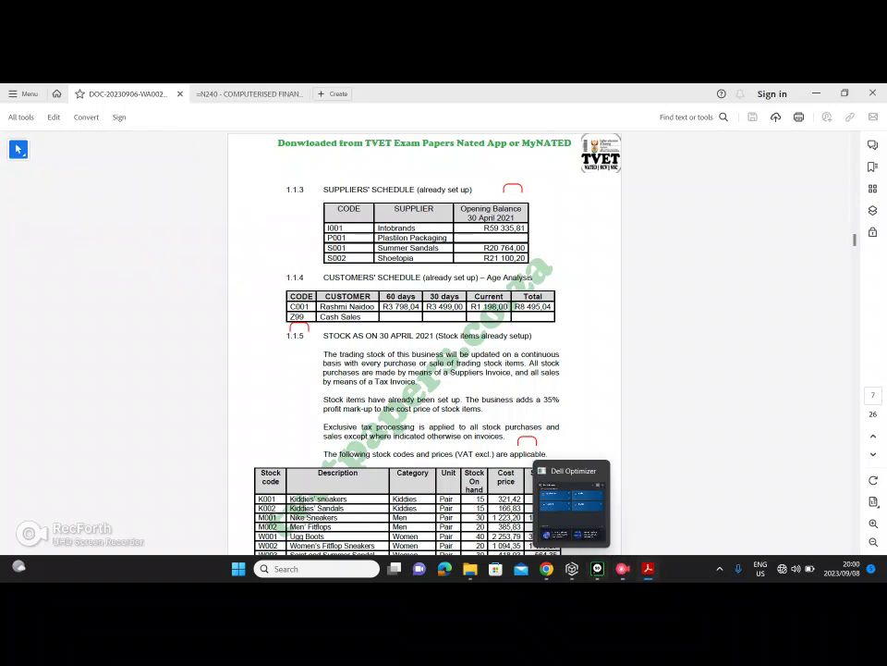
# - Switch to Sage Pastel and run the Customer Age Analysis to screen for the first customer, for this year's April 2021 period
pyautogui.click(598, 569)
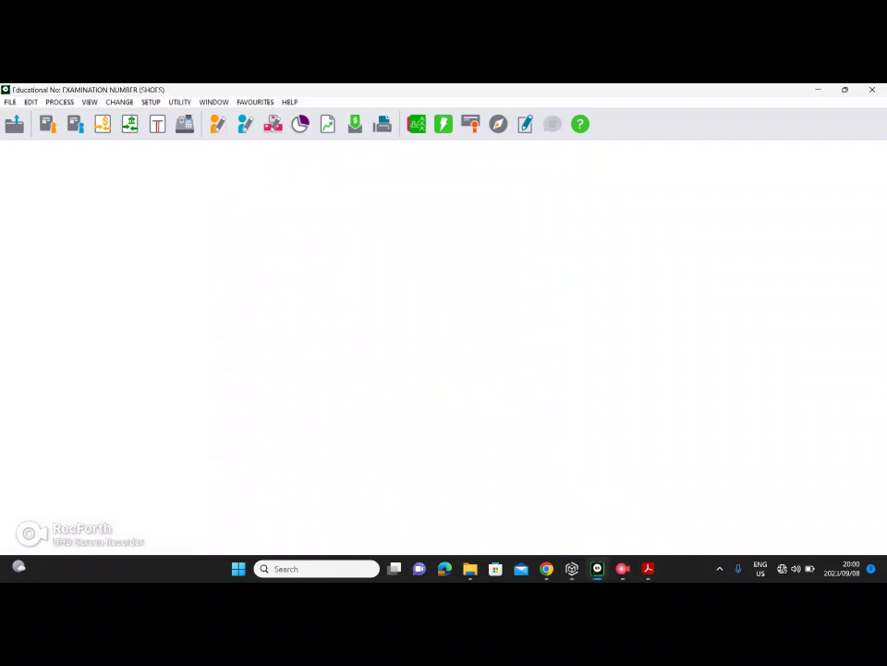
pyautogui.click(90, 102)
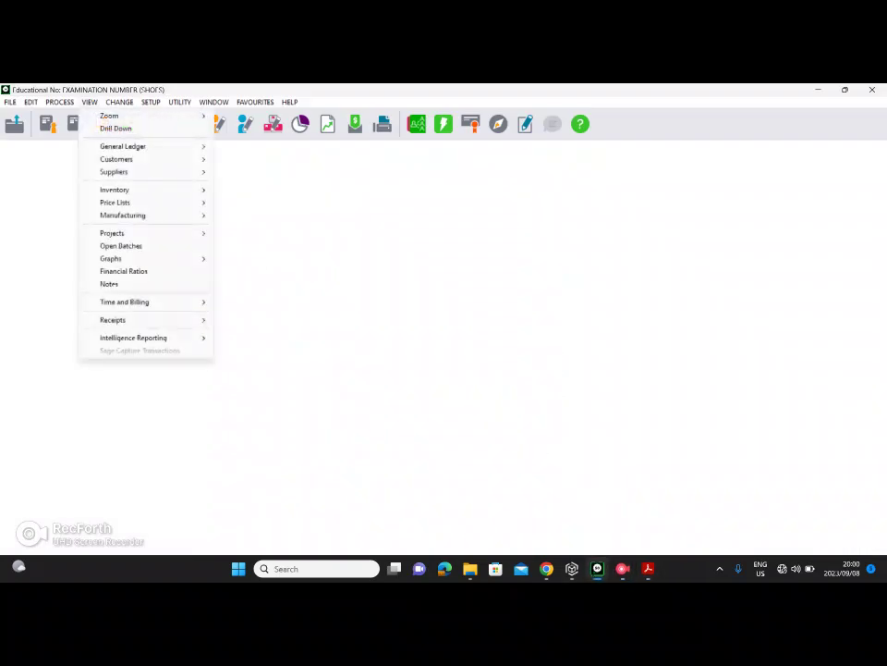
pyautogui.moveTo(116, 159)
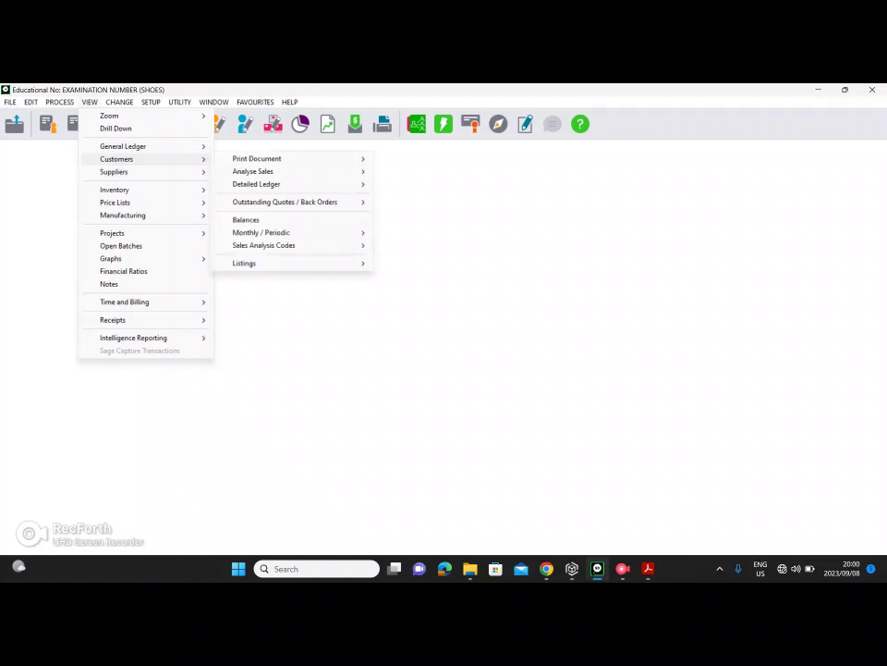
pyautogui.moveTo(262, 232)
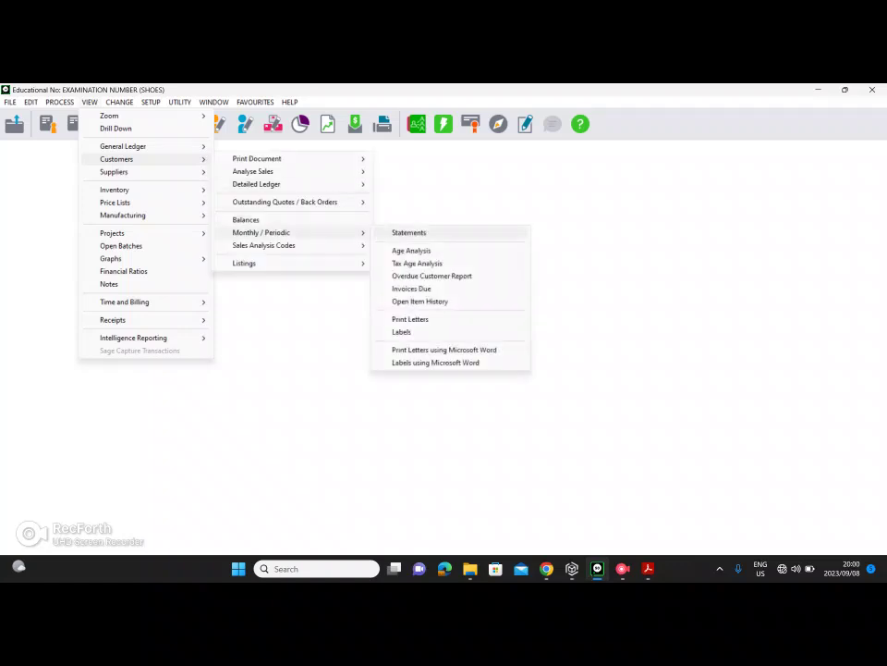
pyautogui.click(411, 251)
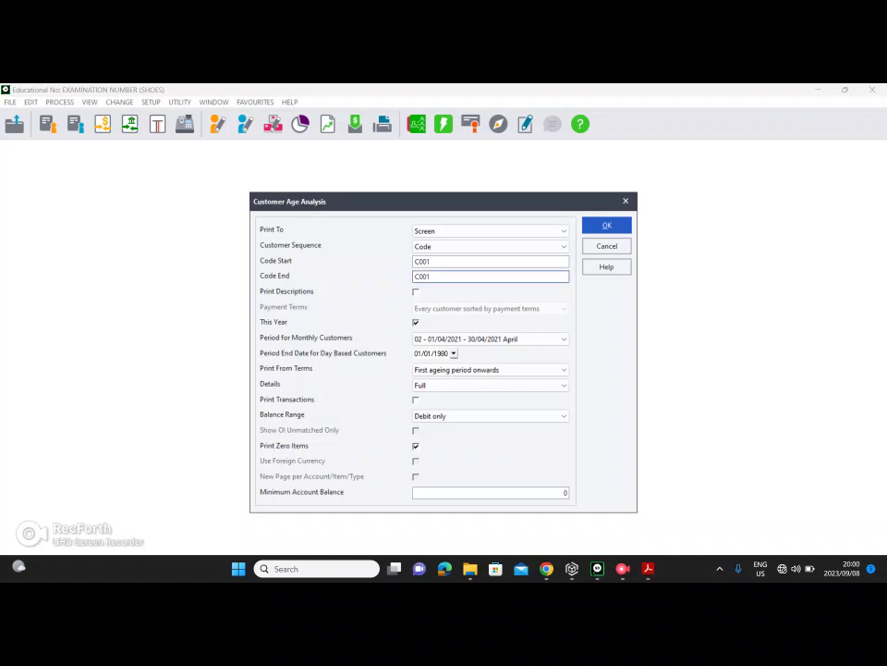
pyautogui.click(486, 262)
pyautogui.click(563, 261)
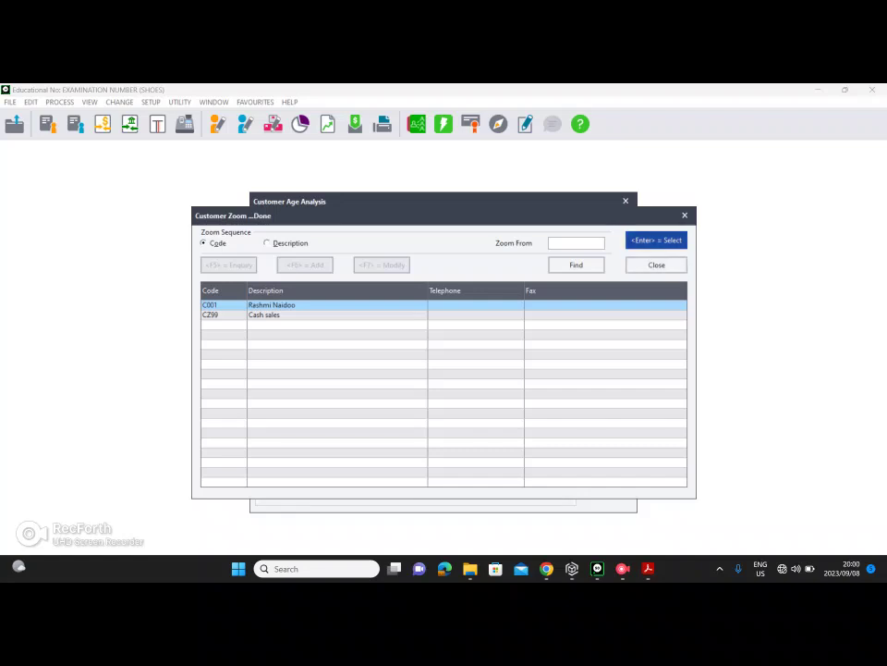
pyautogui.press('Return')
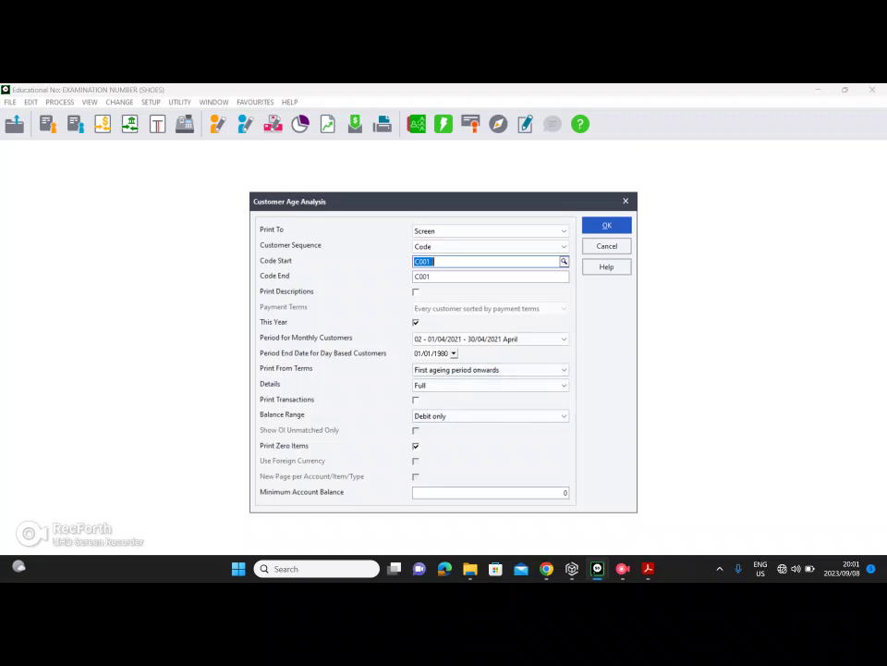
pyautogui.press('Return')
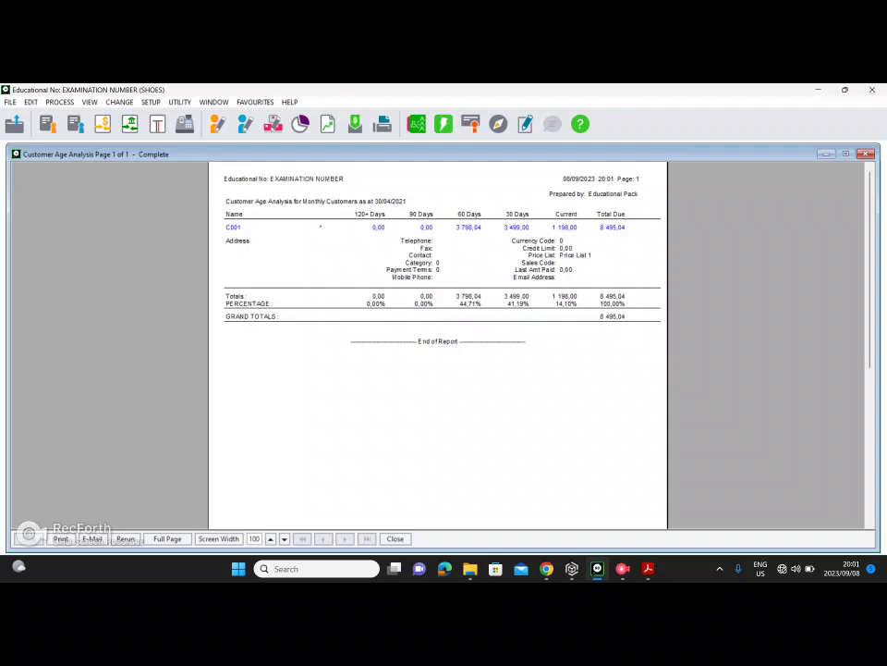
# - Check the report against the customers' age analysis in the exam paper, and review the stock and early payment terms sections
pyautogui.moveTo(648, 568)
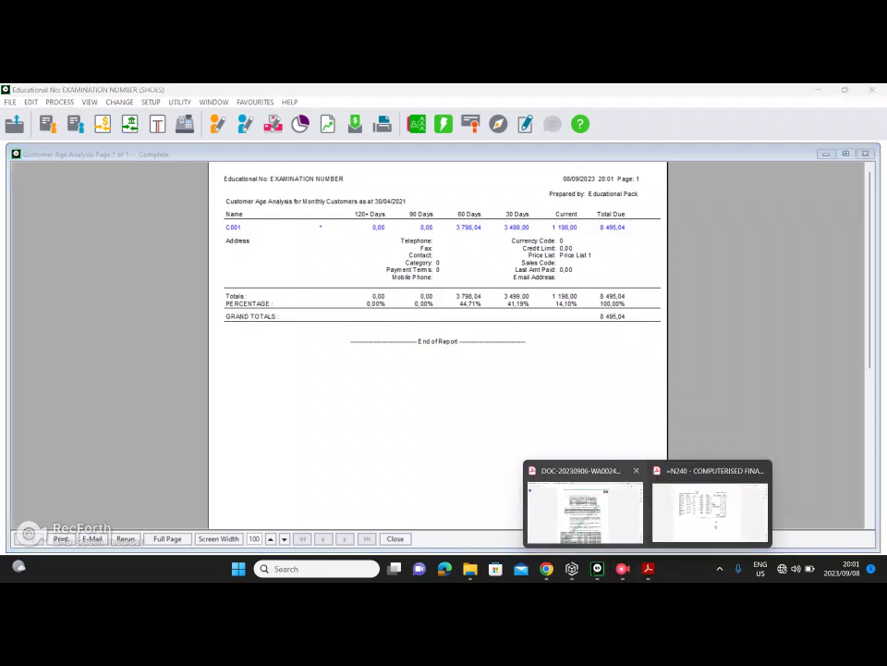
pyautogui.click(584, 504)
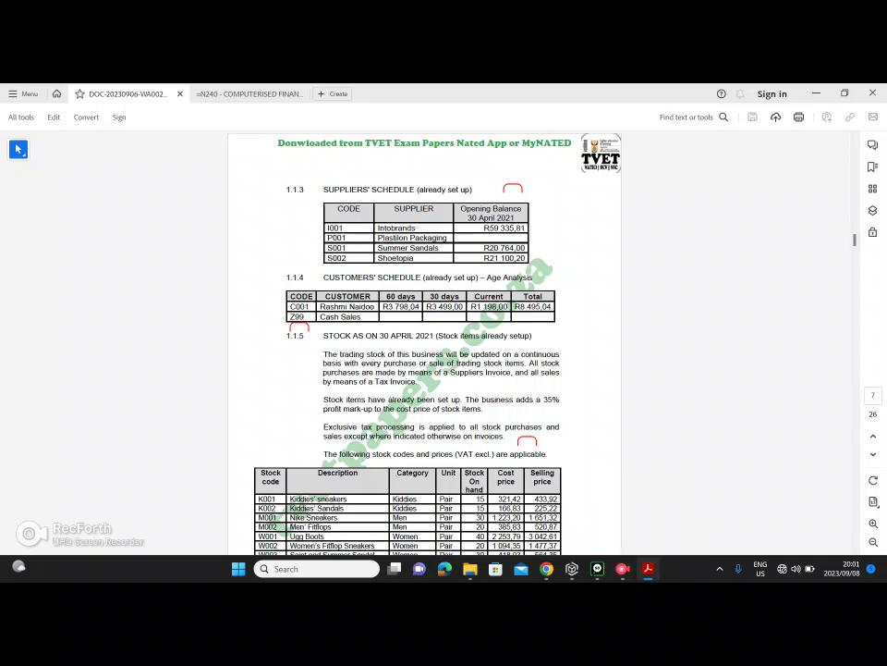
pyautogui.scroll(-3, 425, 342)
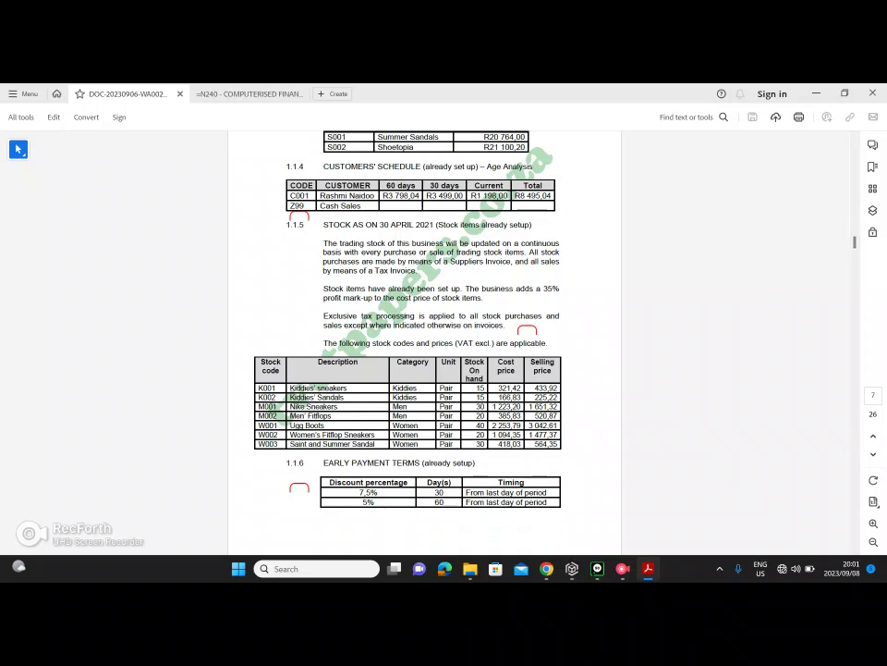
pyautogui.scroll(-2, 426, 342)
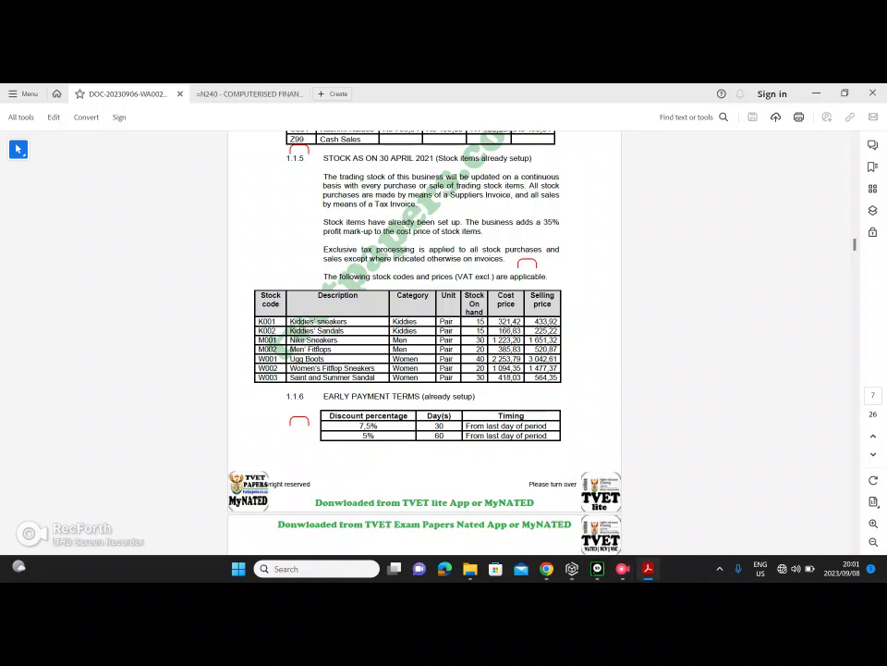
pyautogui.click(622, 569)
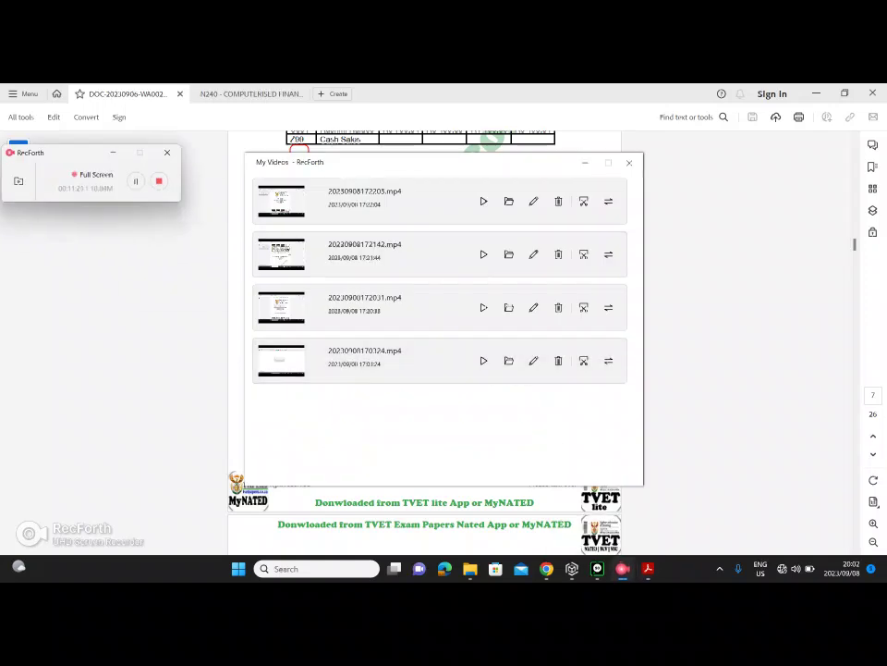